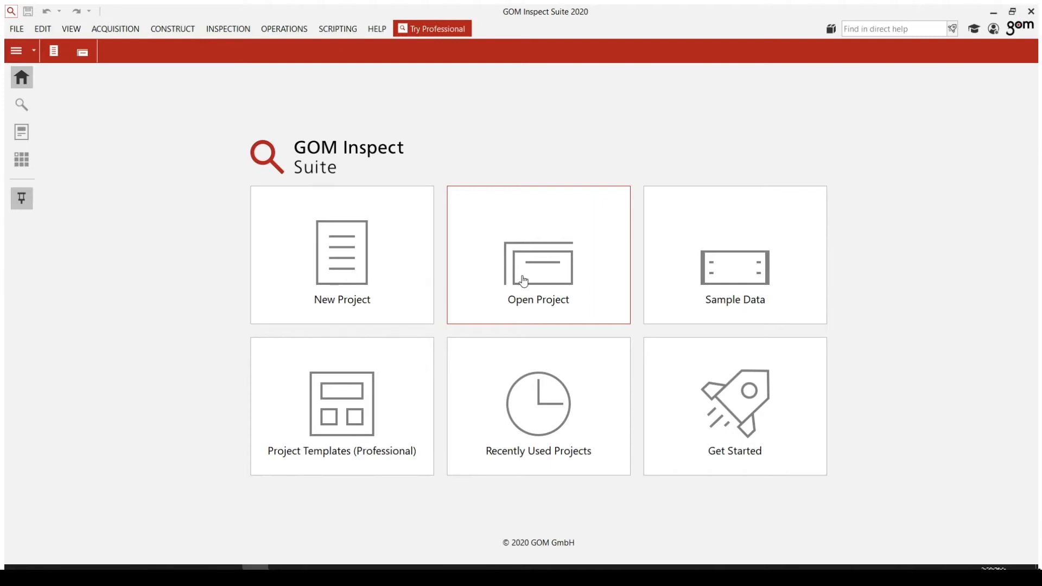
Browse the sample data, return to the start page and create a new empty project.
{"action": "left_click", "coordinate": [765, 289]}
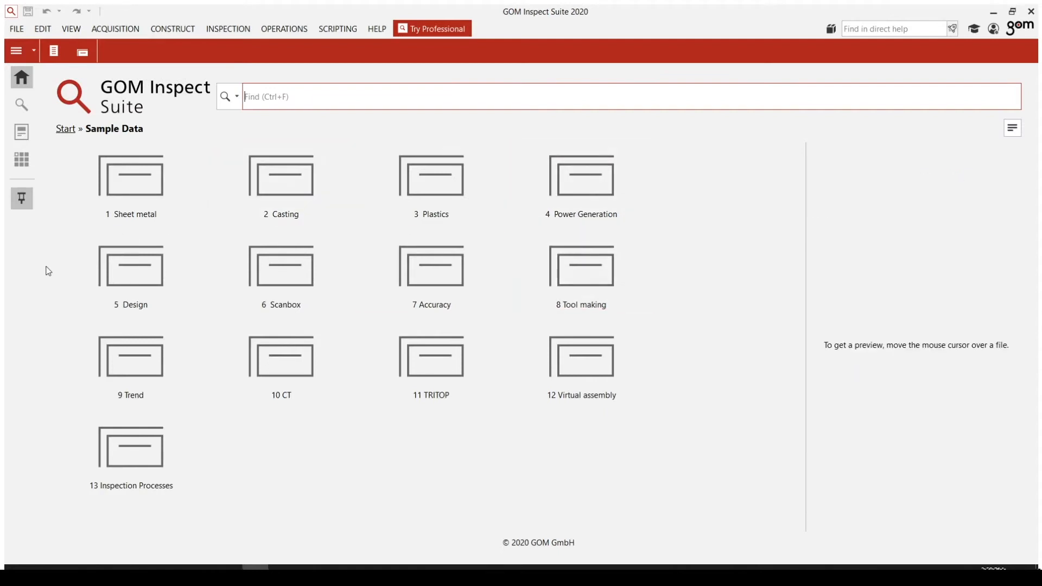
{"action": "left_click", "coordinate": [66, 128]}
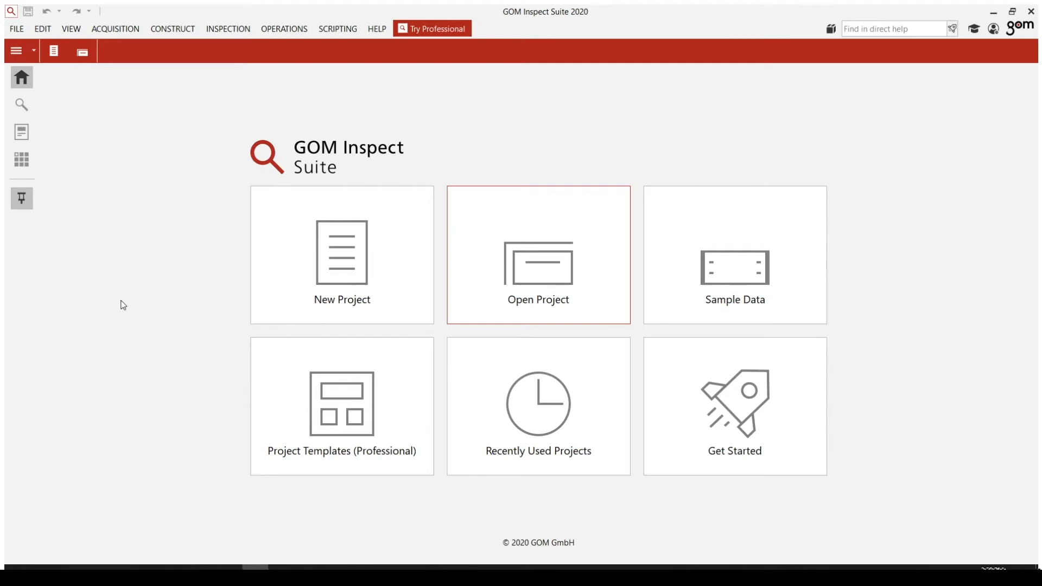
{"action": "left_click", "coordinate": [320, 287]}
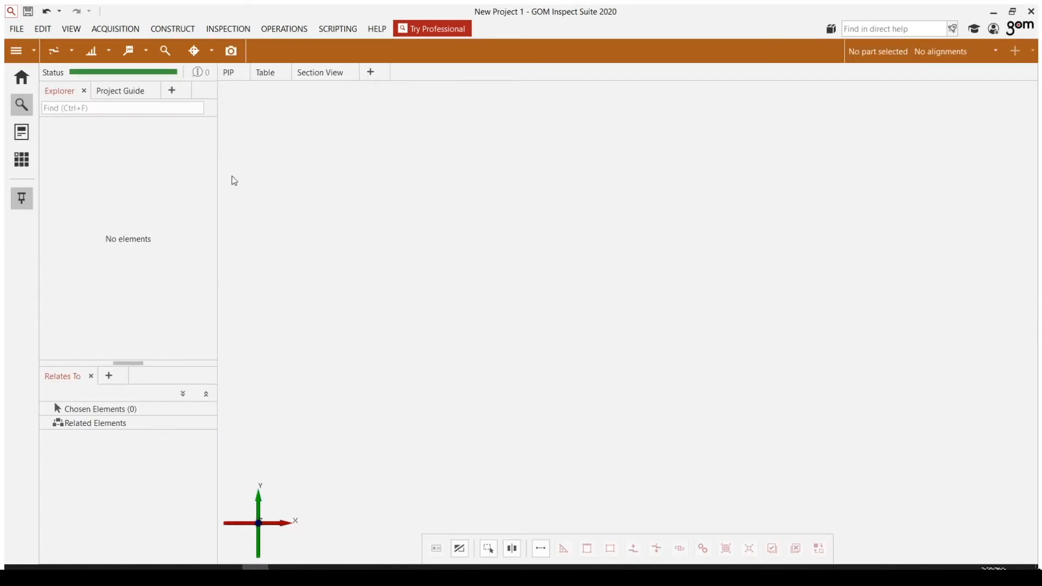
{"action": "mouse_move", "coordinate": [226, 314]}
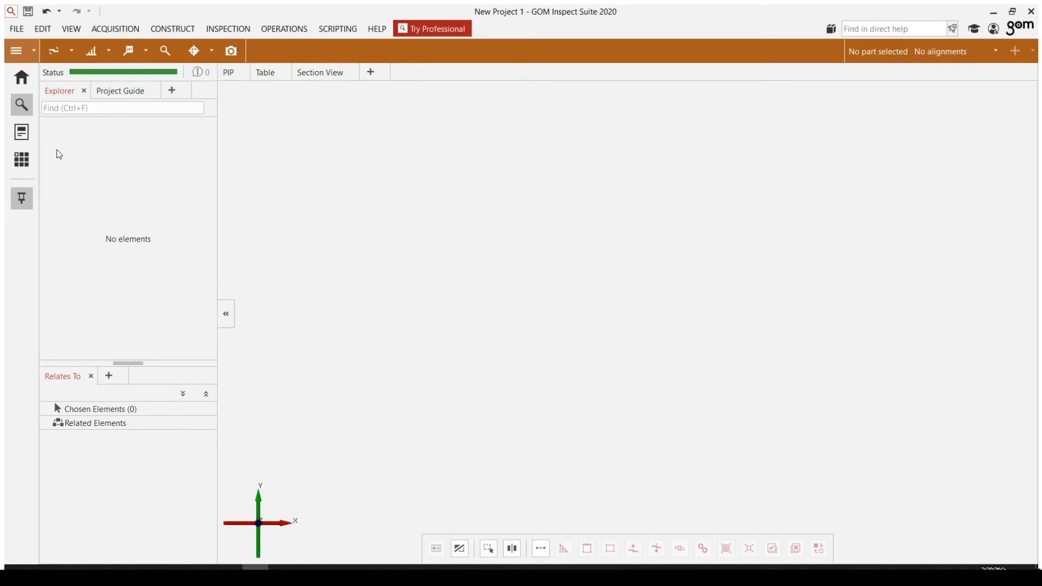
{"action": "left_click", "coordinate": [17, 50]}
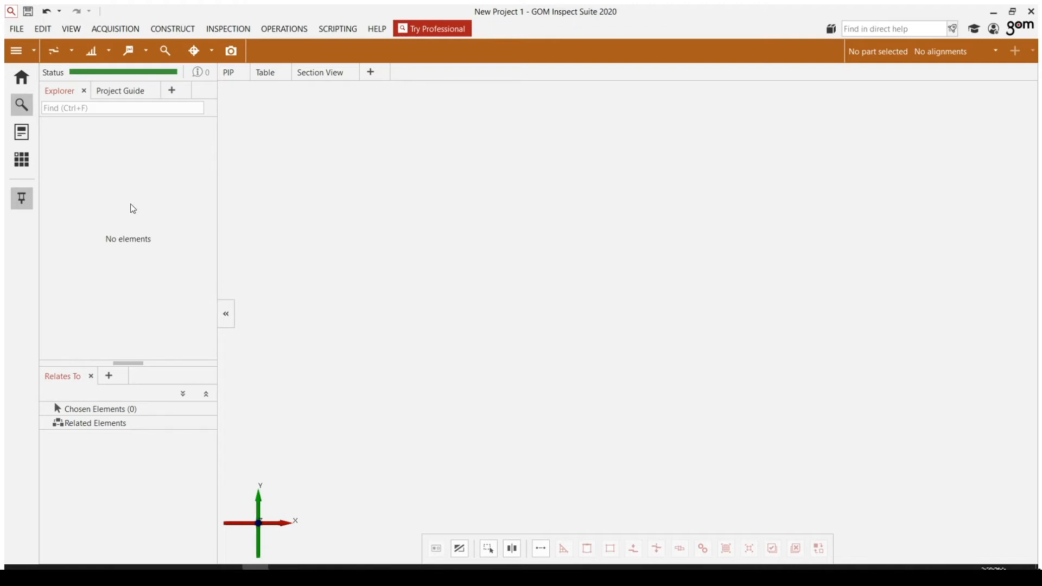
Drag GOM Part_CAD.igs from File Explorer into the 3D view and accept the CAD import parameters.
{"action": "key", "text": "alt+Tab"}
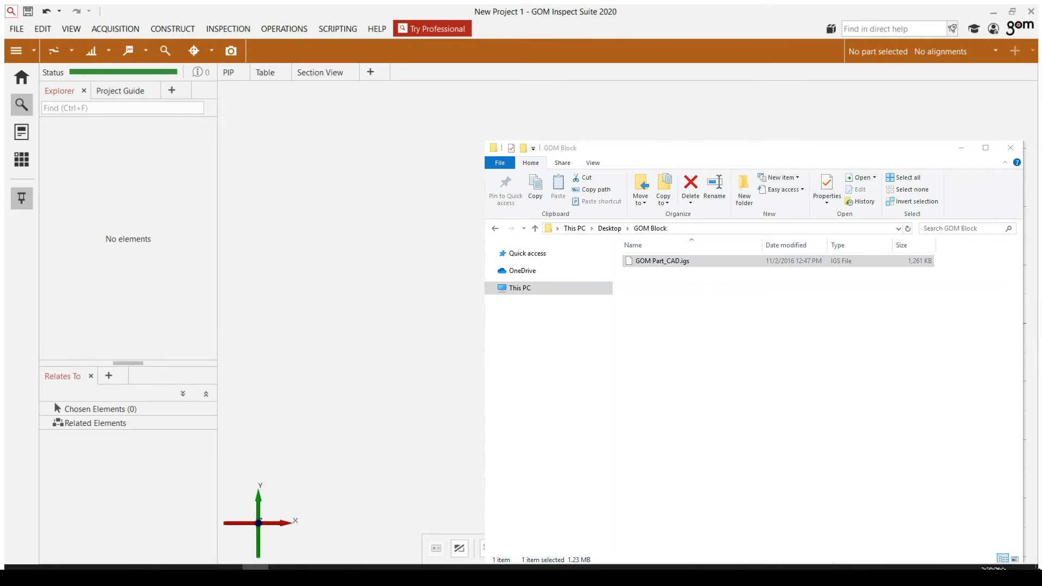
{"action": "left_click_drag", "start_coordinate": [661, 261], "coordinate": [270, 210]}
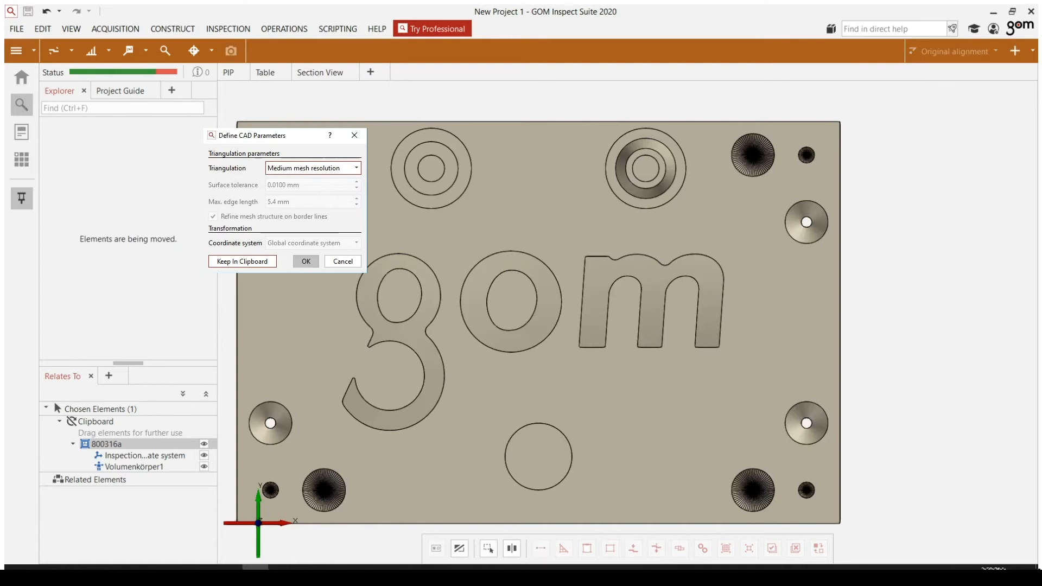
{"action": "left_click", "coordinate": [306, 261]}
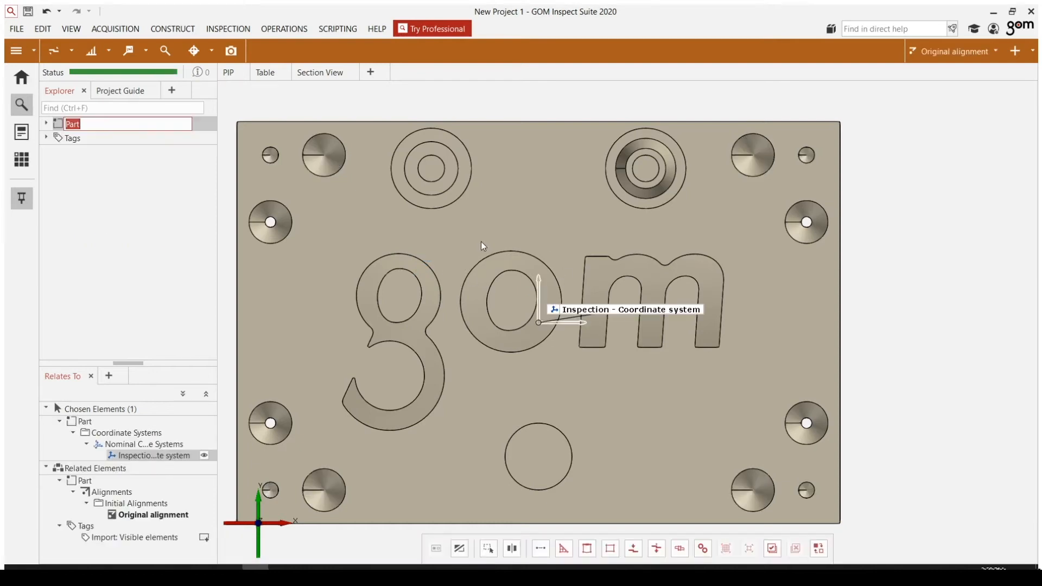
{"action": "scroll", "coordinate": [482, 242], "scroll_direction": "down", "scroll_amount": 1}
Expand the Part, its Coordinate Systems and Tags in the Explorer, then select the CAD element to see its Original alignment.
{"action": "middle_click_drag", "start_coordinate": [445, 222], "coordinate": [472, 208]}
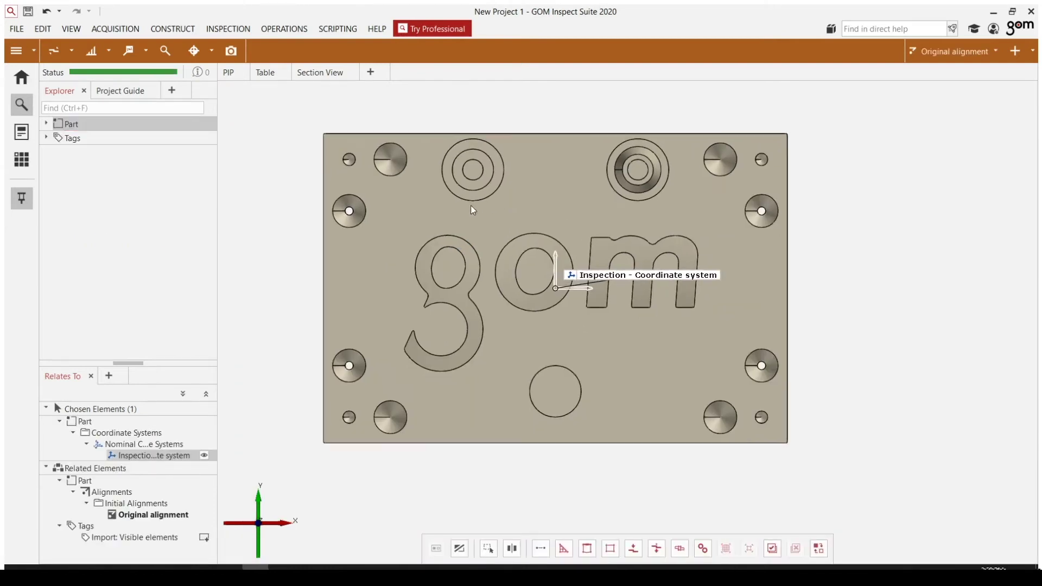
{"action": "left_click", "coordinate": [172, 194]}
{"action": "left_click", "coordinate": [47, 123]}
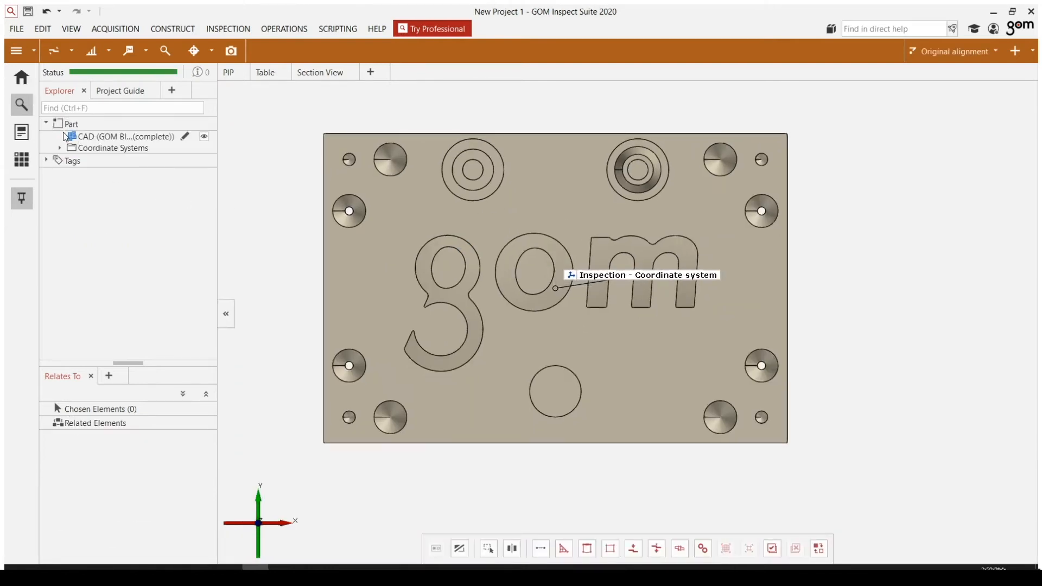
{"action": "left_click", "coordinate": [61, 148]}
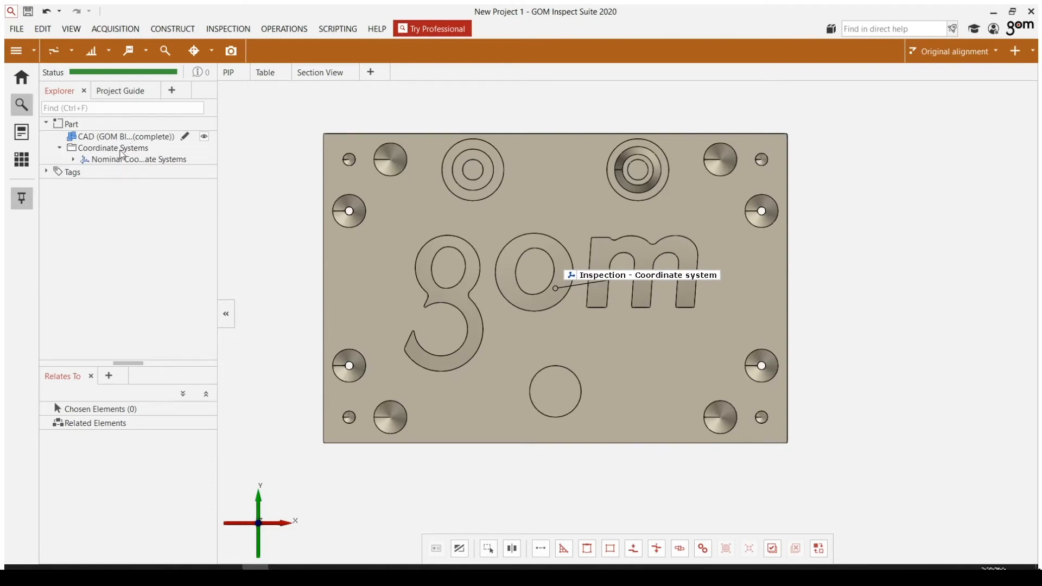
{"action": "left_click", "coordinate": [48, 172]}
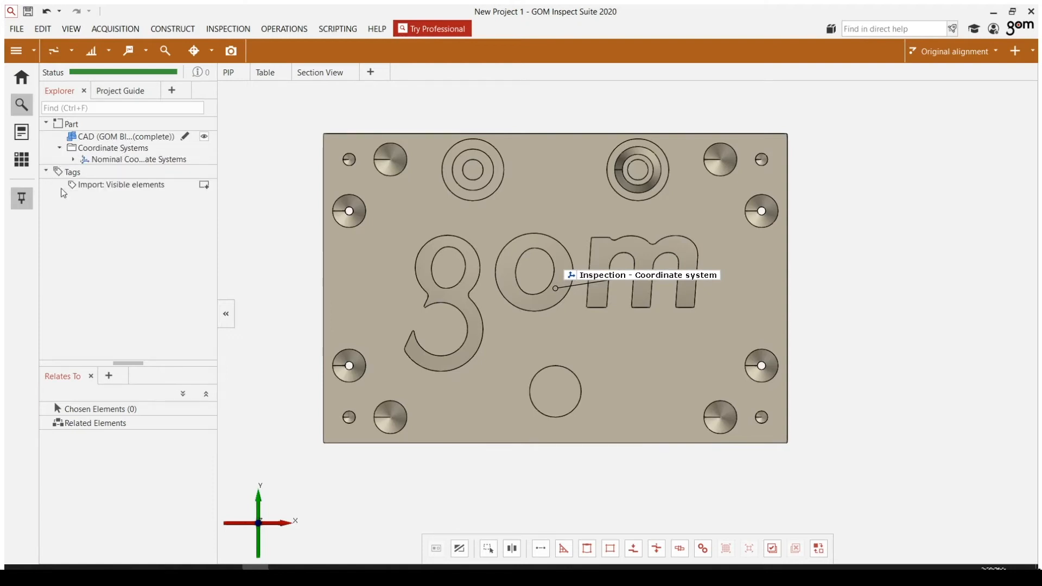
{"action": "left_click", "coordinate": [48, 173]}
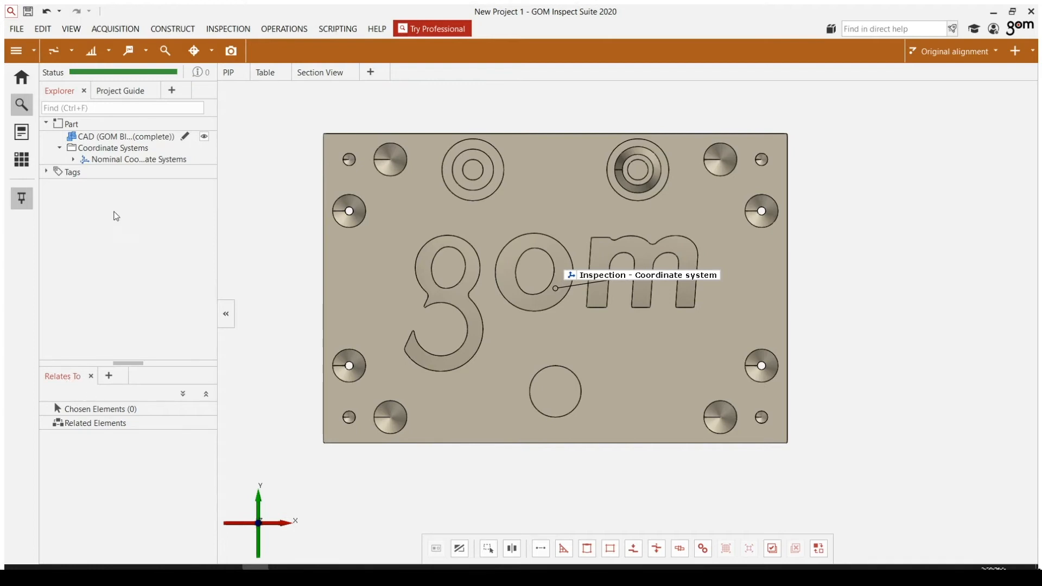
{"action": "left_click", "coordinate": [95, 137]}
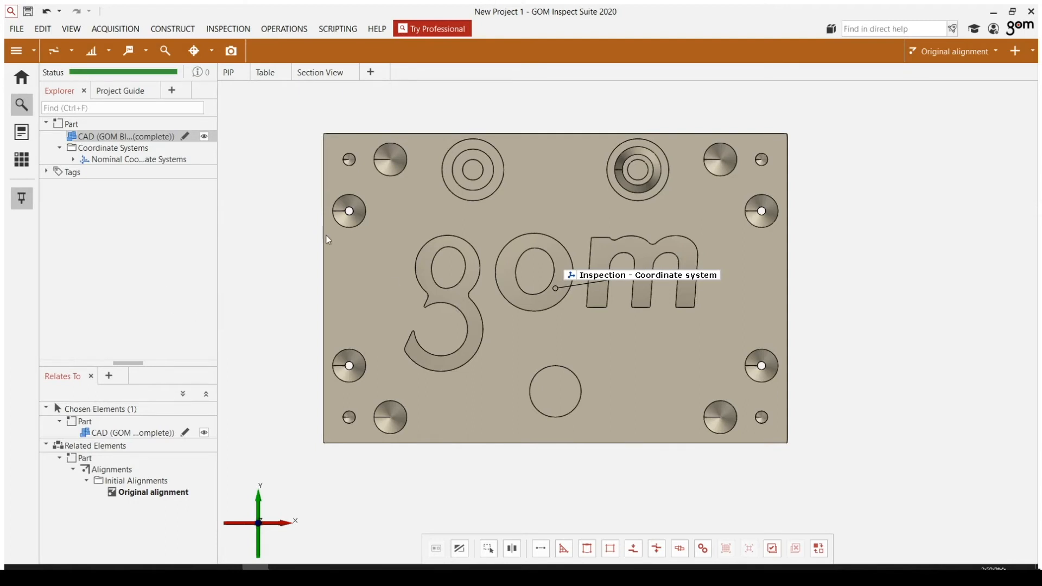
{"action": "mouse_move", "coordinate": [259, 519]}
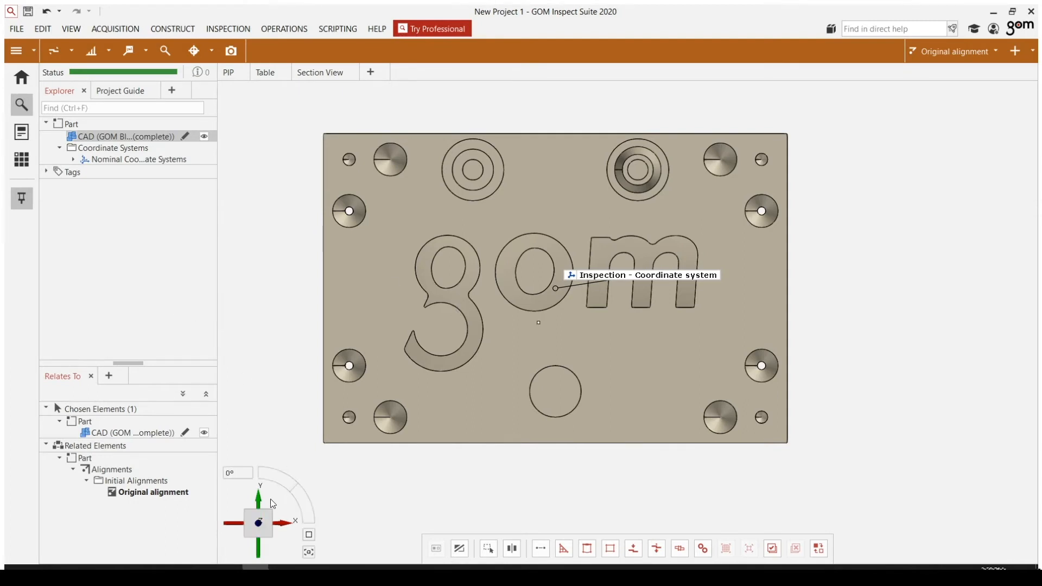
{"action": "left_click_drag", "start_coordinate": [266, 506], "coordinate": [255, 515]}
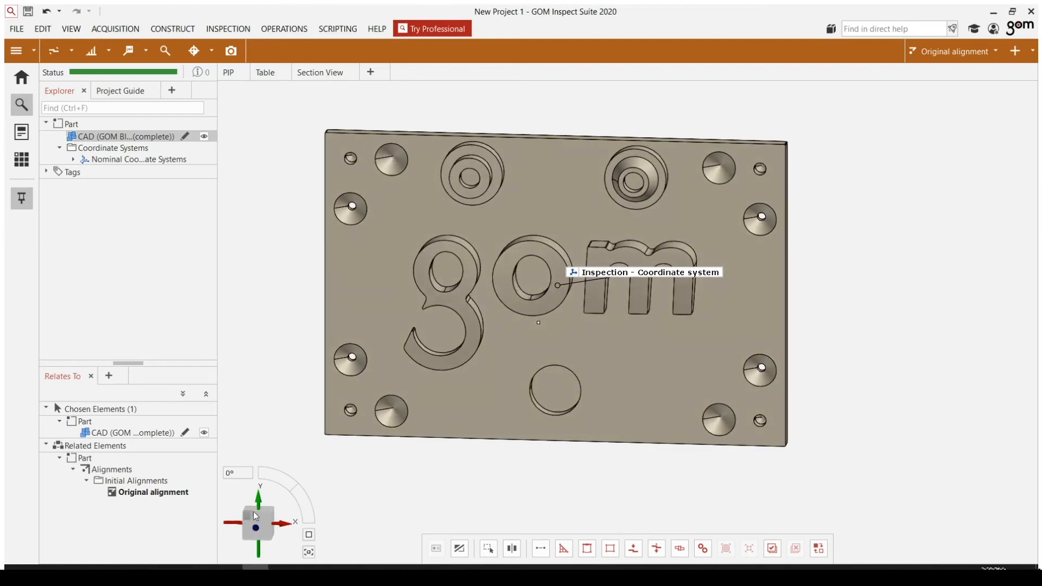
{"action": "left_click", "coordinate": [255, 515]}
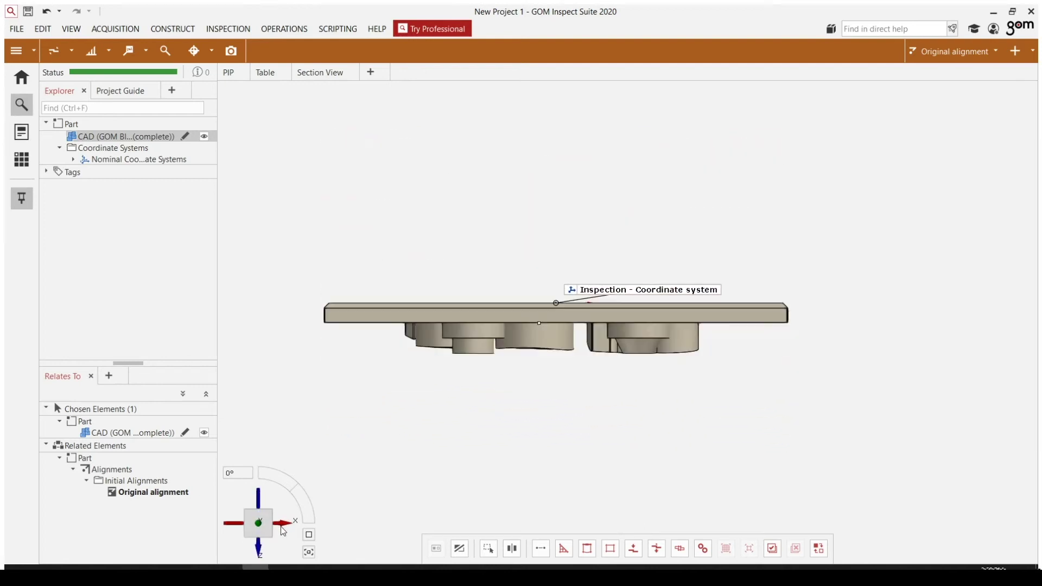
{"action": "left_click", "coordinate": [253, 536]}
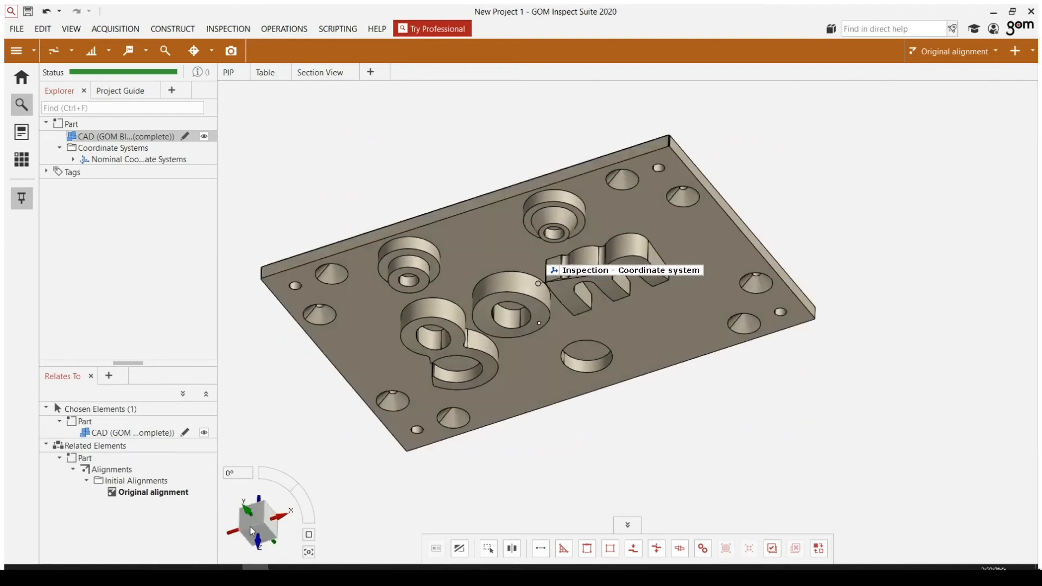
{"action": "left_click", "coordinate": [254, 538]}
{"action": "left_click", "coordinate": [259, 541]}
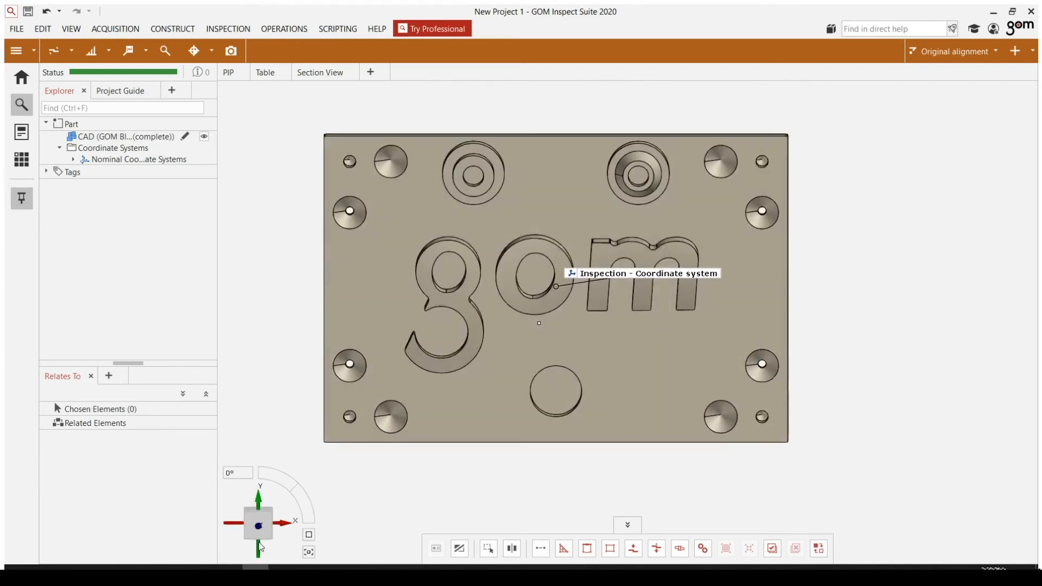
{"action": "left_click_drag", "start_coordinate": [259, 547], "coordinate": [251, 525]}
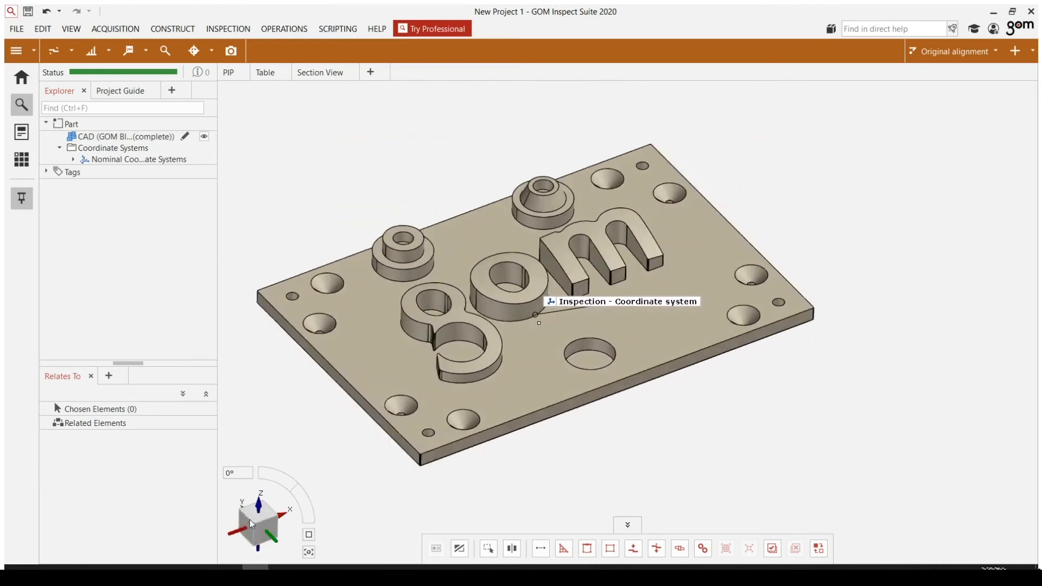
{"action": "left_click", "coordinate": [259, 521]}
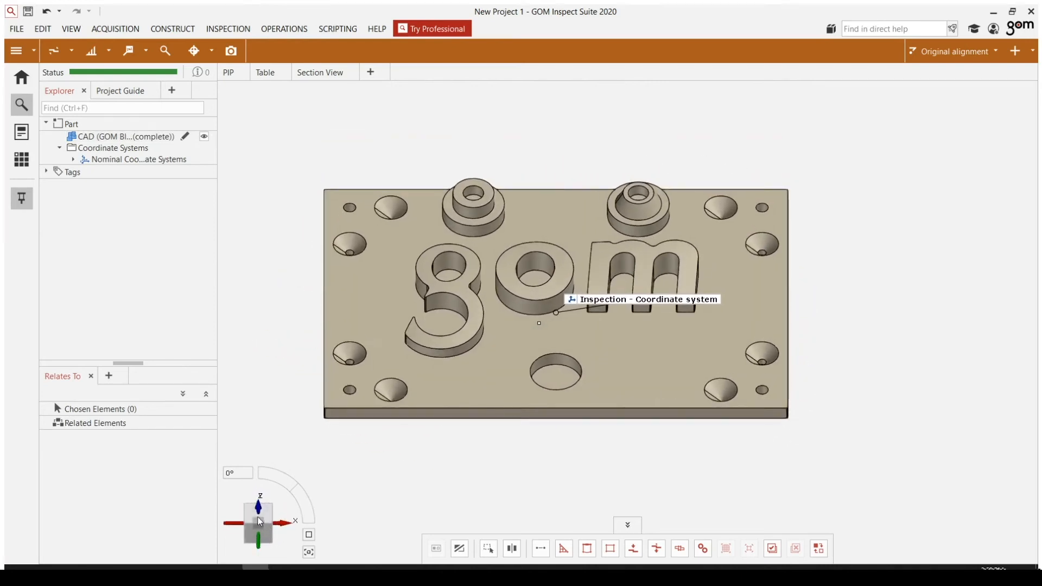
{"action": "left_click", "coordinate": [259, 514]}
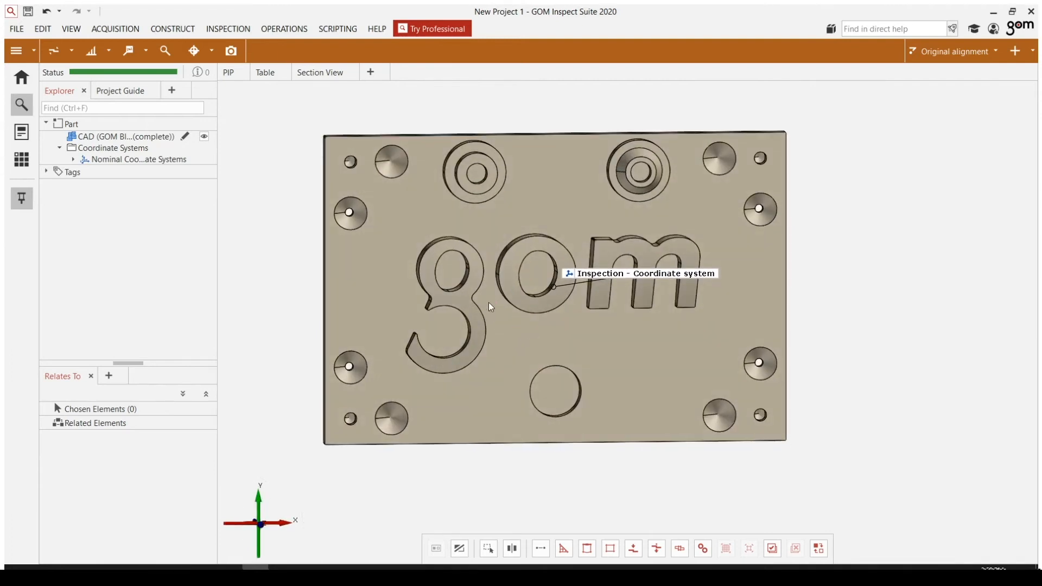
{"action": "mouse_move", "coordinate": [503, 300]}
{"action": "left_mouse_down"}
{"action": "mouse_move", "coordinate": [484, 350]}
{"action": "mouse_move", "coordinate": [489, 326]}
{"action": "left_mouse_up"}
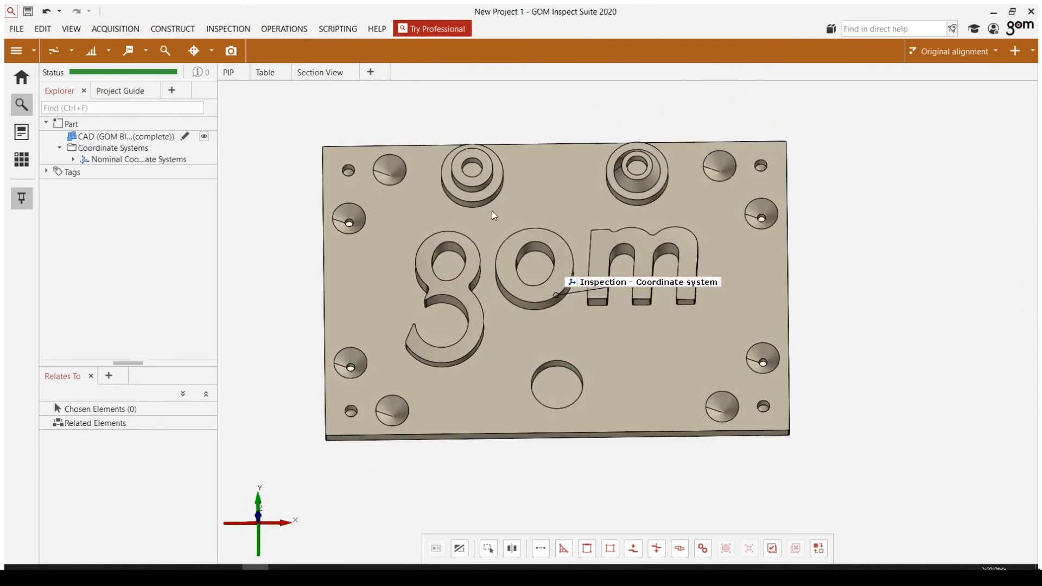
{"action": "scroll", "coordinate": [481, 220], "scroll_direction": "up", "scroll_amount": 1}
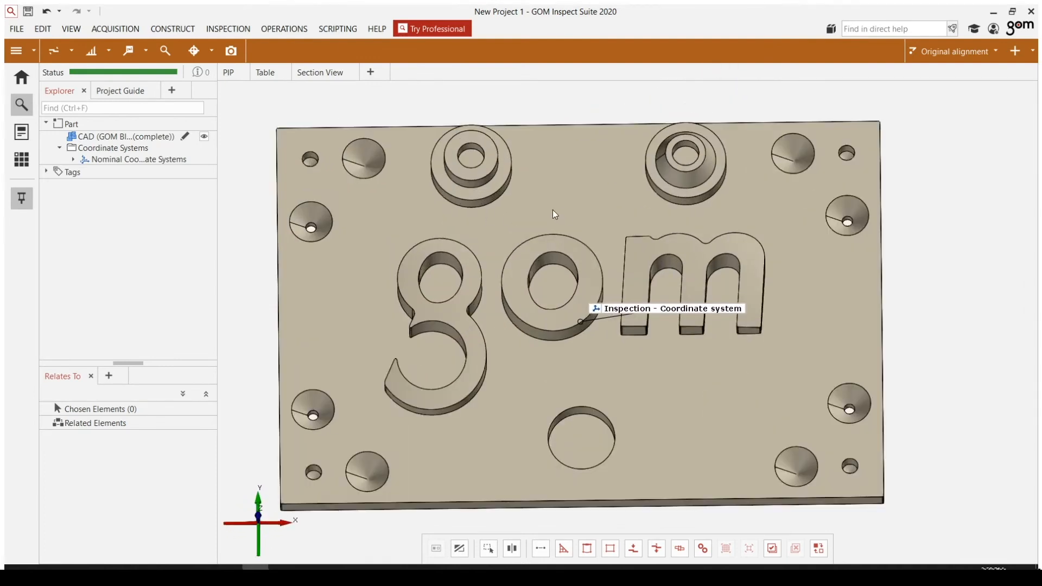
{"action": "scroll", "coordinate": [554, 213], "scroll_direction": "down", "scroll_amount": 1}
{"action": "scroll", "coordinate": [525, 210], "scroll_direction": "down", "scroll_amount": 1}
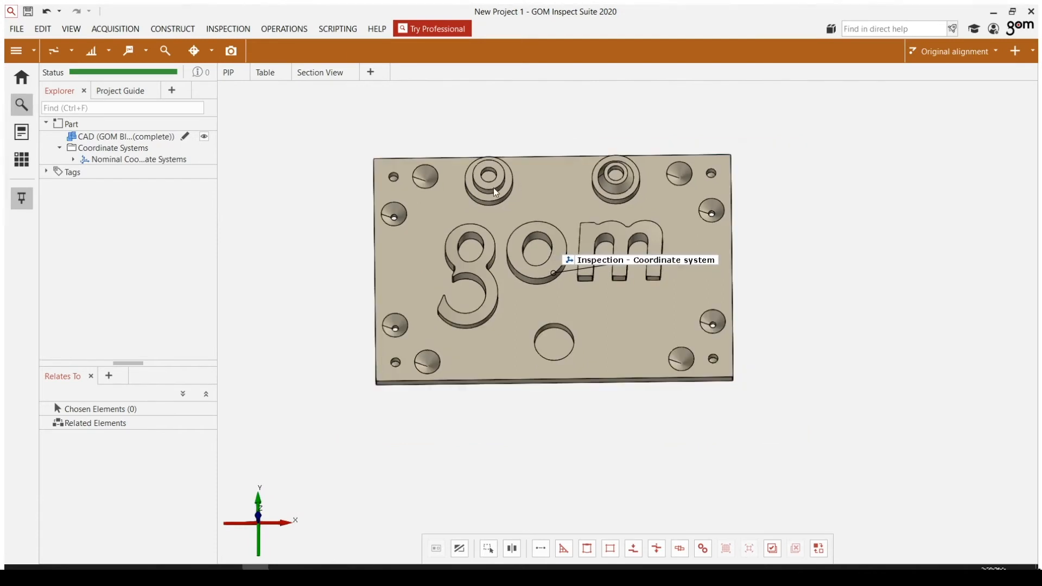
{"action": "mouse_move", "coordinate": [508, 220]}
{"action": "middle_mouse_down"}
{"action": "mouse_move", "coordinate": [560, 205]}
{"action": "mouse_move", "coordinate": [505, 261]}
{"action": "middle_mouse_up"}
{"action": "scroll", "coordinate": [441, 276], "scroll_direction": "up", "scroll_amount": 4}
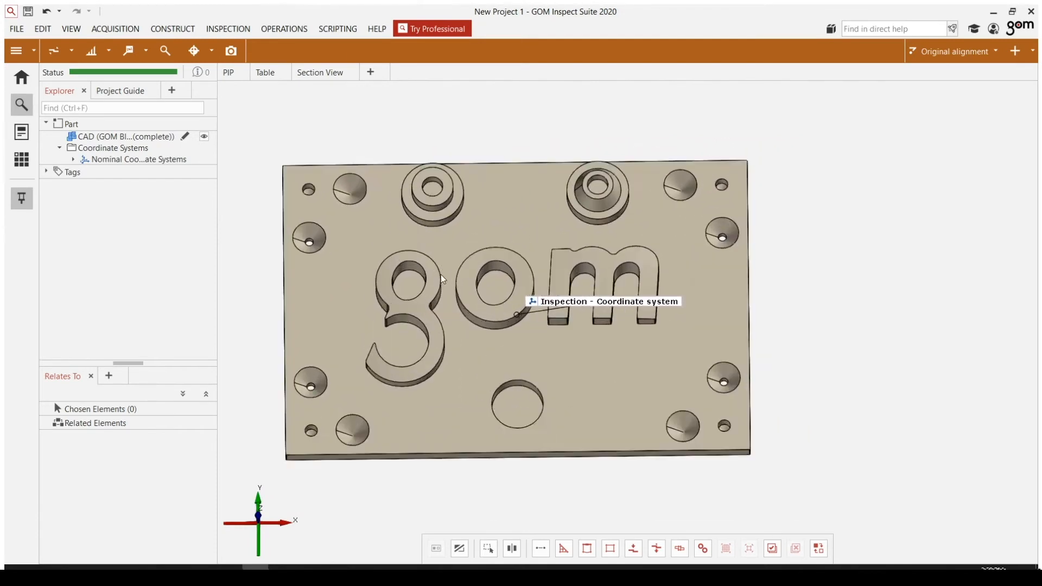
{"action": "scroll", "coordinate": [440, 275], "scroll_direction": "down", "scroll_amount": 3}
{"action": "scroll", "coordinate": [441, 273], "scroll_direction": "up", "scroll_amount": 4}
{"action": "scroll", "coordinate": [441, 273], "scroll_direction": "down", "scroll_amount": 4}
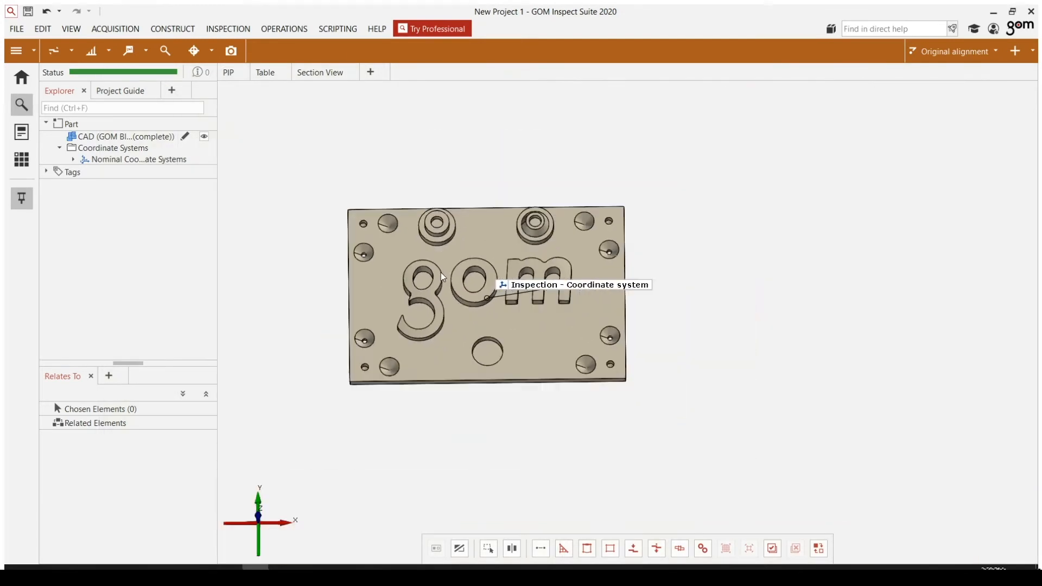
{"action": "scroll", "coordinate": [441, 273], "scroll_direction": "up", "scroll_amount": 2}
{"action": "scroll", "coordinate": [440, 273], "scroll_direction": "up", "scroll_amount": 2}
{"action": "left_click", "coordinate": [517, 189]}
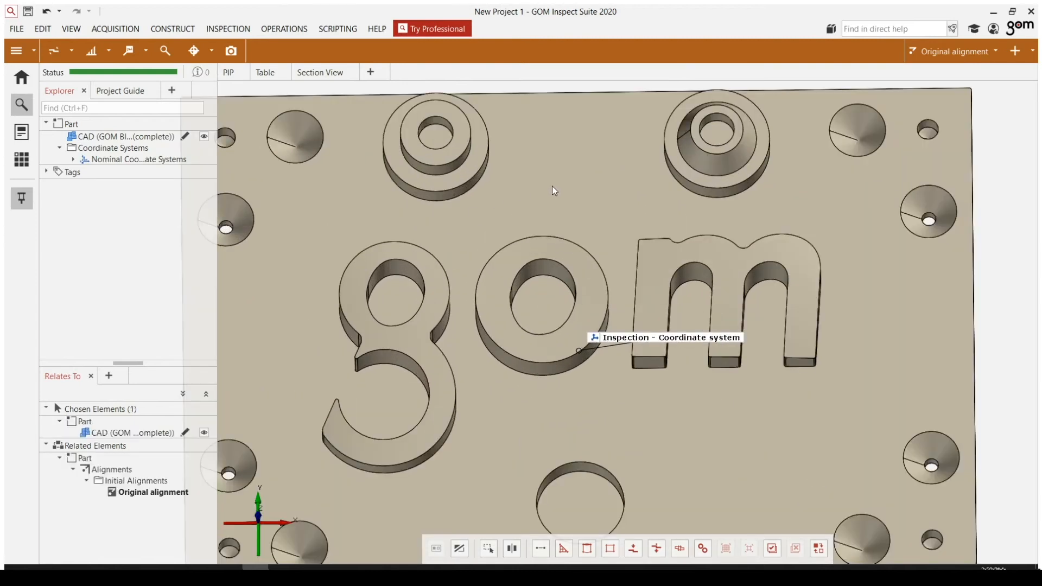
{"action": "scroll", "coordinate": [477, 278], "scroll_direction": "down", "scroll_amount": 2}
{"action": "scroll", "coordinate": [443, 229], "scroll_direction": "down", "scroll_amount": 3}
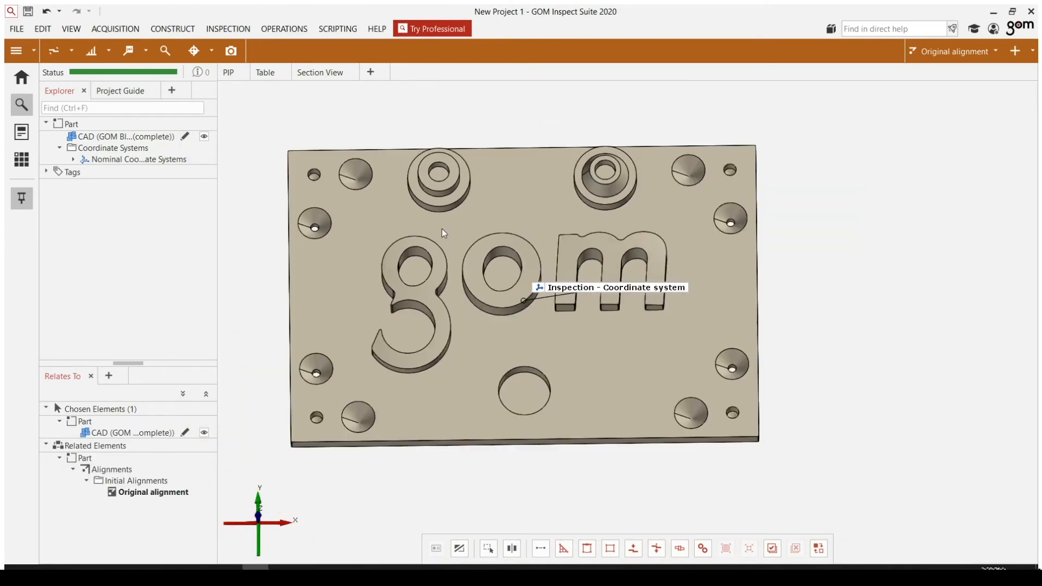
{"action": "scroll", "coordinate": [462, 166], "scroll_direction": "up", "scroll_amount": 1}
{"action": "scroll", "coordinate": [460, 167], "scroll_direction": "up", "scroll_amount": 1}
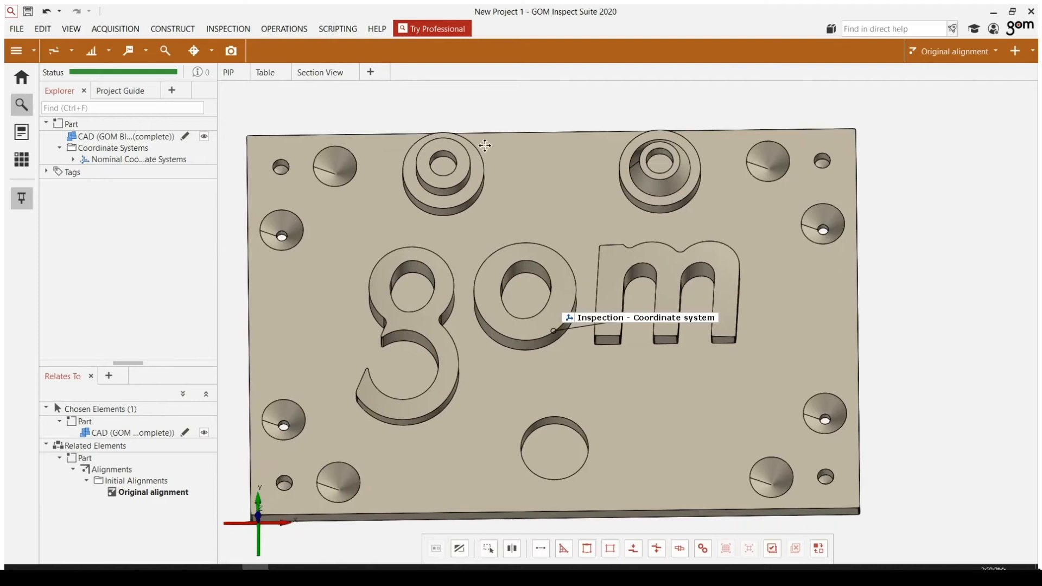
{"action": "scroll", "coordinate": [497, 163], "scroll_direction": "up", "scroll_amount": 1}
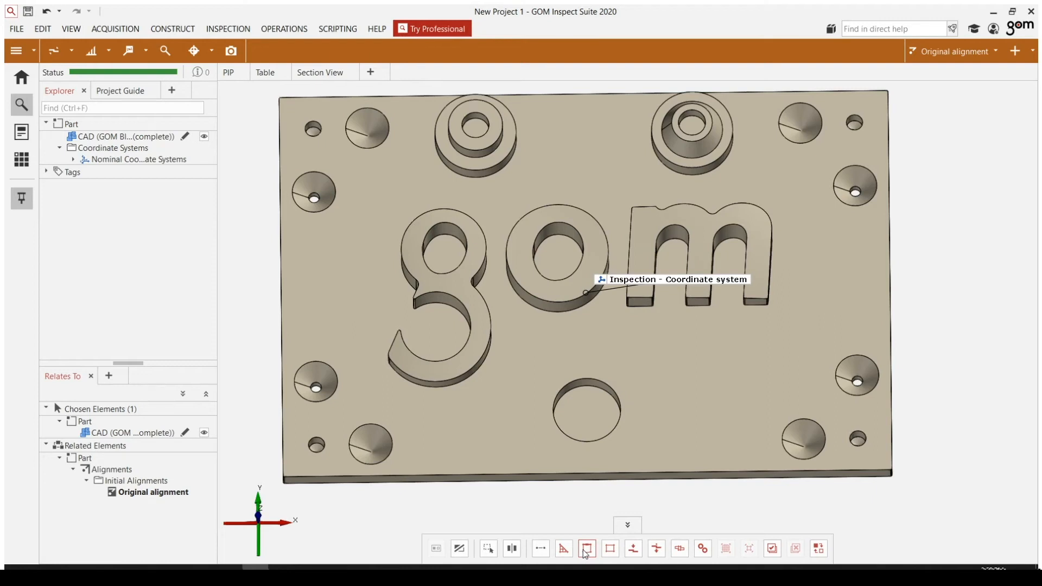
{"action": "left_click", "coordinate": [633, 549]}
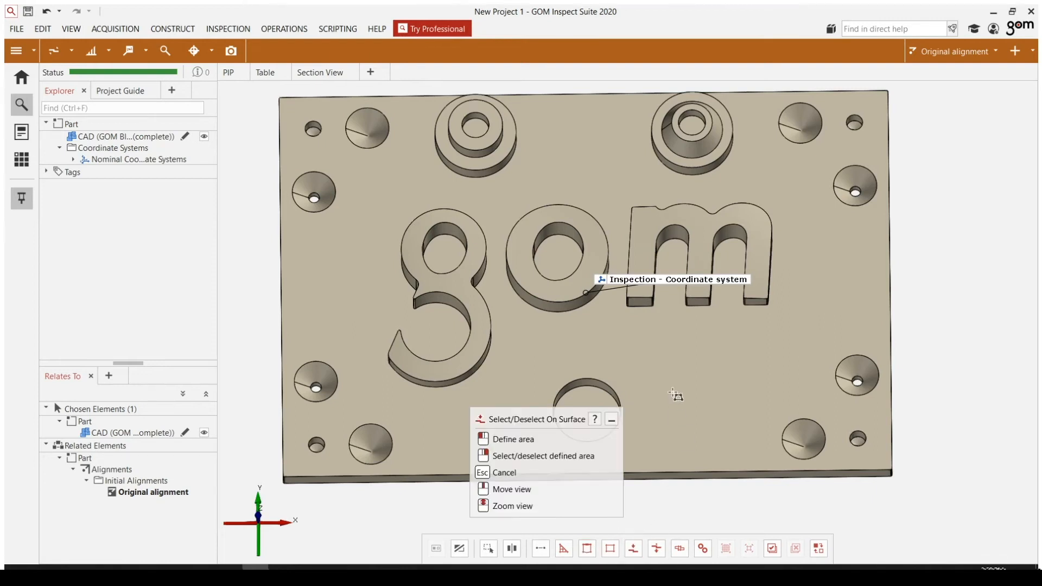
{"action": "left_click", "coordinate": [676, 375]}
{"action": "left_click", "coordinate": [723, 427]}
{"action": "right_click", "coordinate": [677, 428]}
{"action": "left_click", "coordinate": [696, 400]}
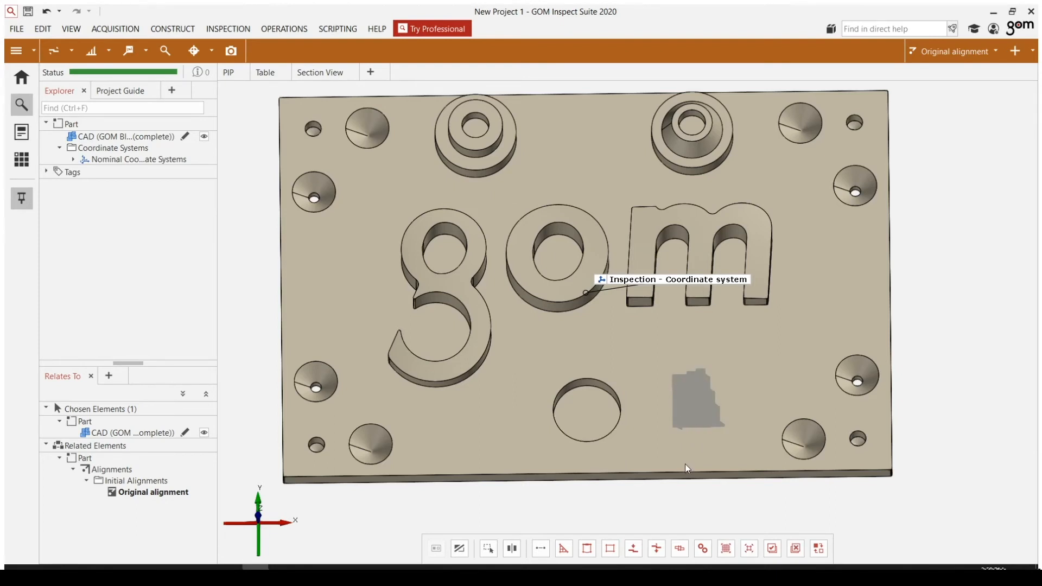
{"action": "key", "text": "Escape"}
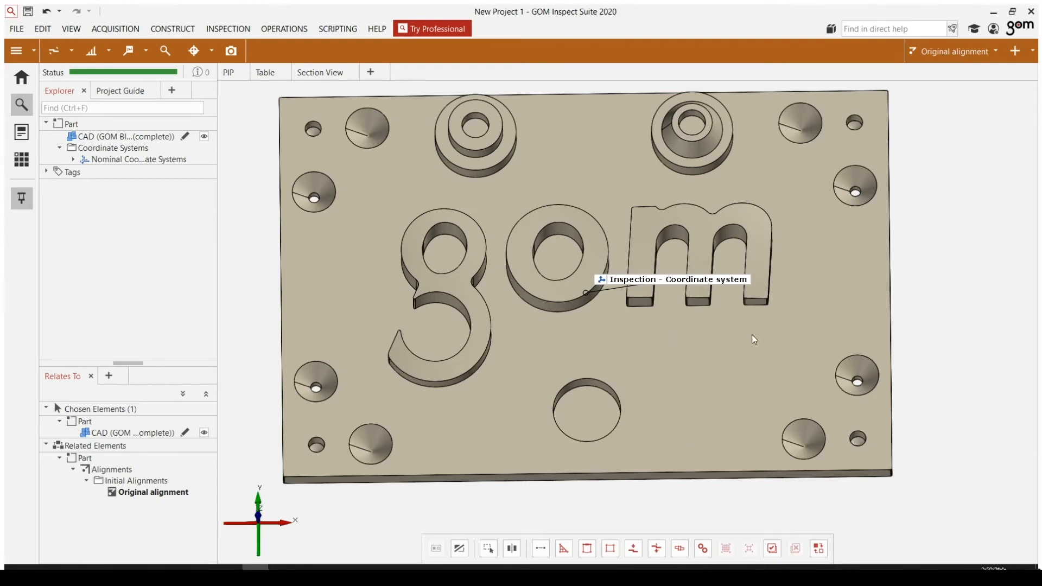
{"action": "scroll", "coordinate": [751, 335], "scroll_direction": "down", "scroll_amount": 1}
{"action": "scroll", "coordinate": [761, 290], "scroll_direction": "down", "scroll_amount": 2}
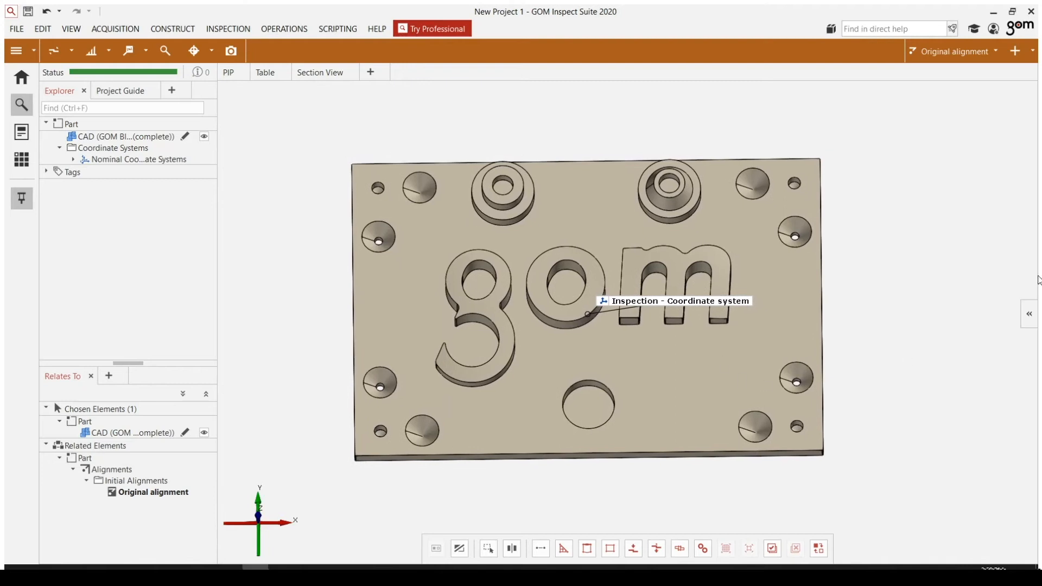
{"action": "left_click", "coordinate": [1031, 317]}
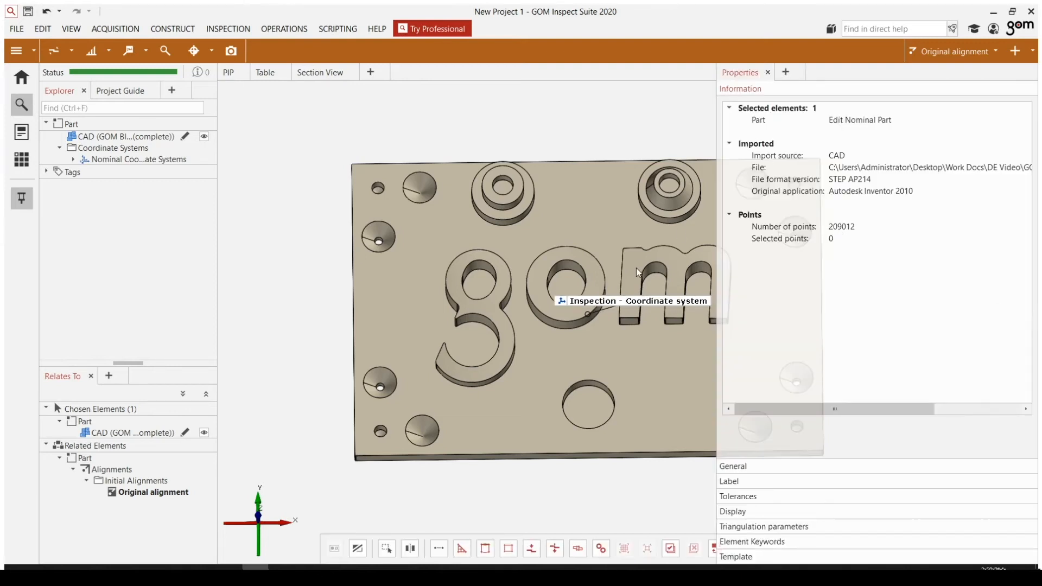
{"action": "middle_click_drag", "start_coordinate": [606, 250], "coordinate": [487, 250]}
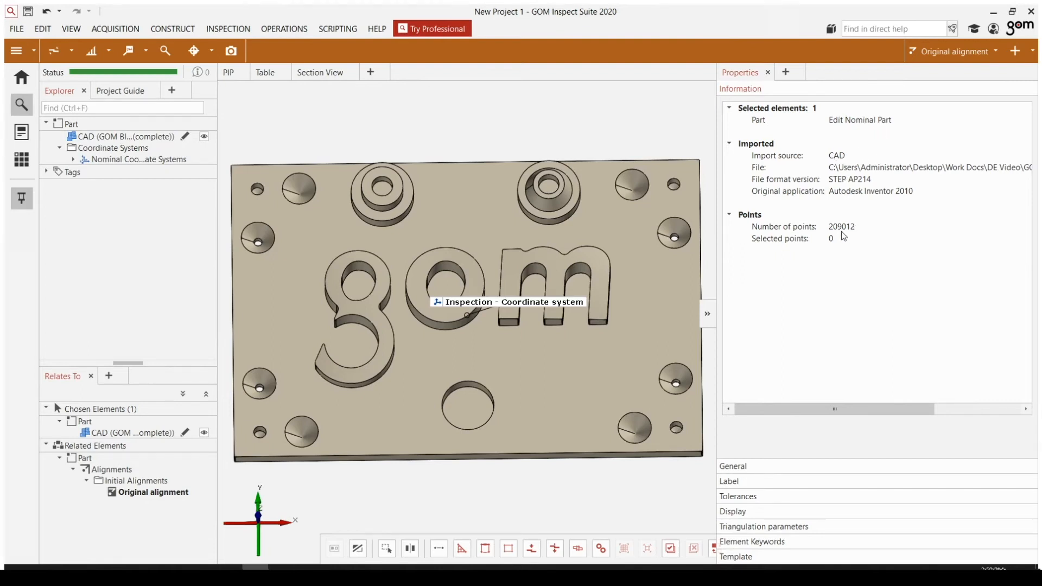
{"action": "left_click", "coordinate": [707, 313]}
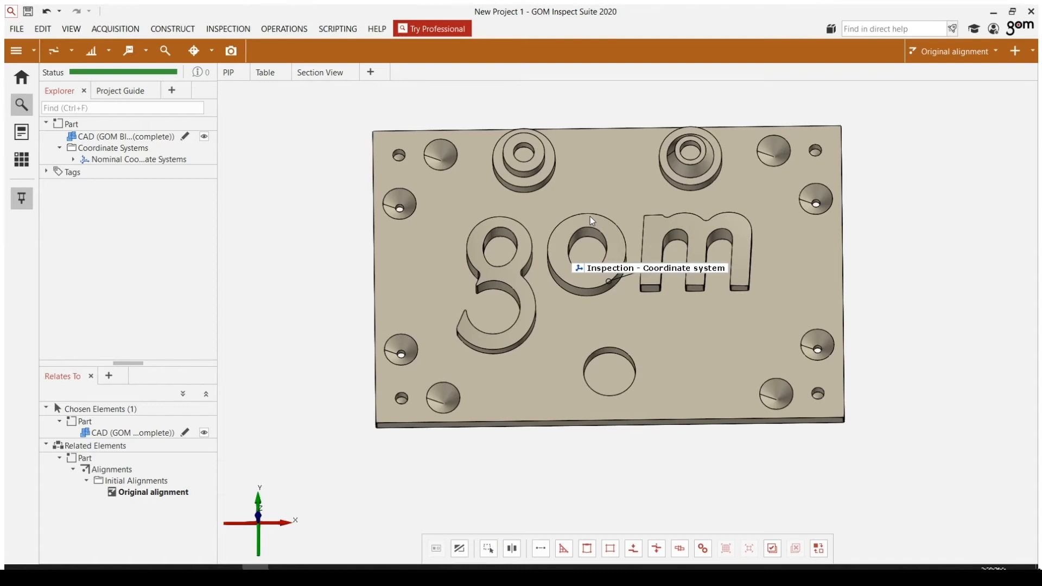
{"action": "scroll", "coordinate": [590, 217], "scroll_direction": "up", "scroll_amount": 1}
{"action": "scroll", "coordinate": [599, 236], "scroll_direction": "down", "scroll_amount": 1}
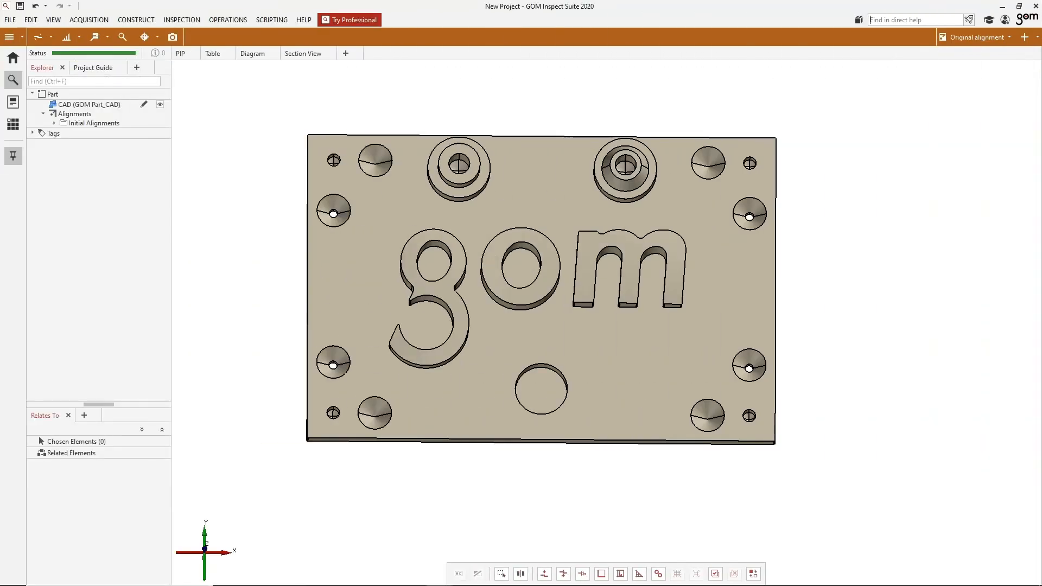
{"action": "type", "text": "Sur"}
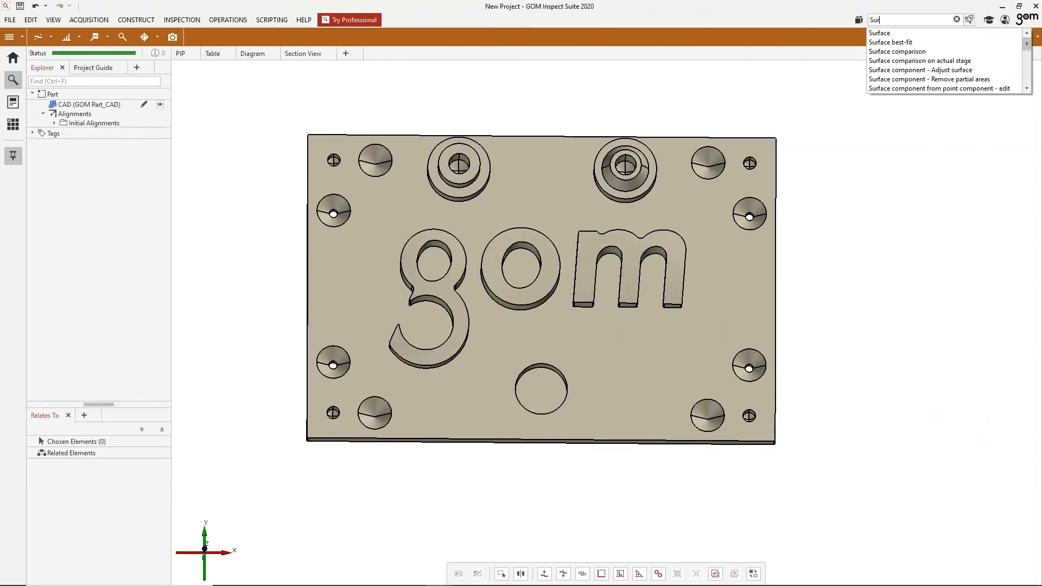
{"action": "type", "text": "face com"}
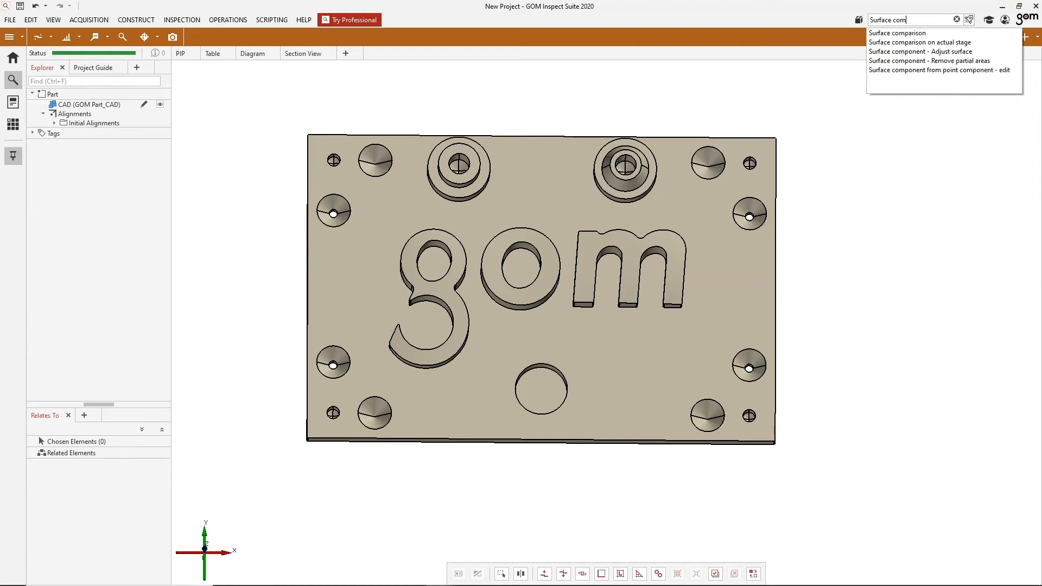
{"action": "type", "text": "parison"}
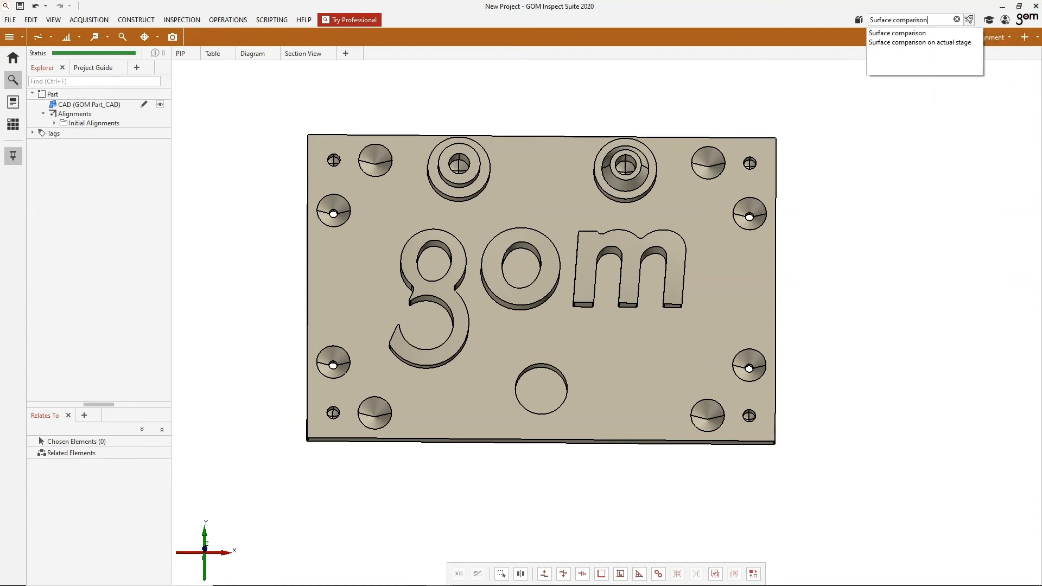
{"action": "key", "text": "Return"}
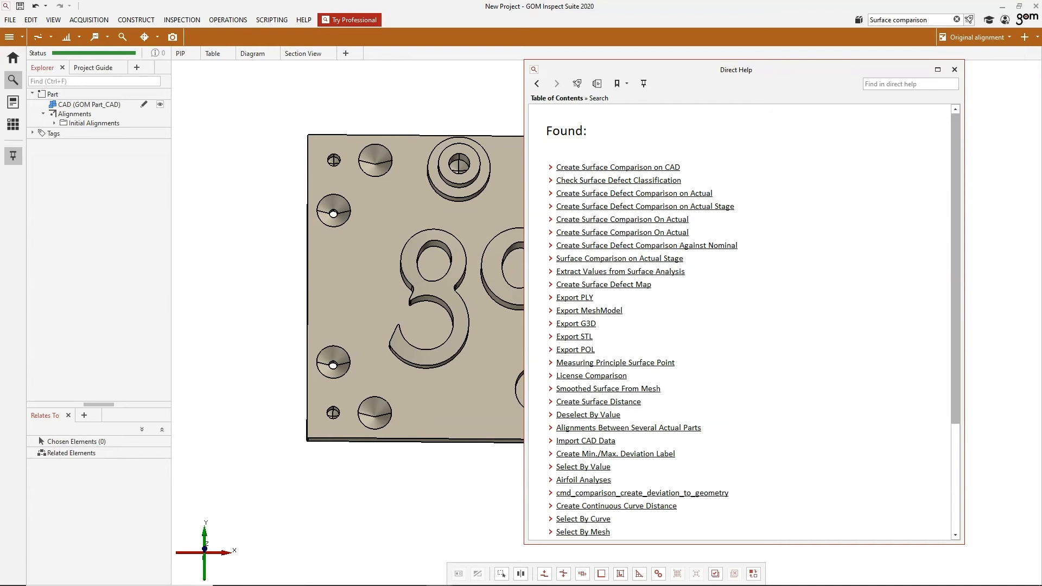
{"action": "scroll", "coordinate": [733, 326], "scroll_direction": "down", "scroll_amount": 5}
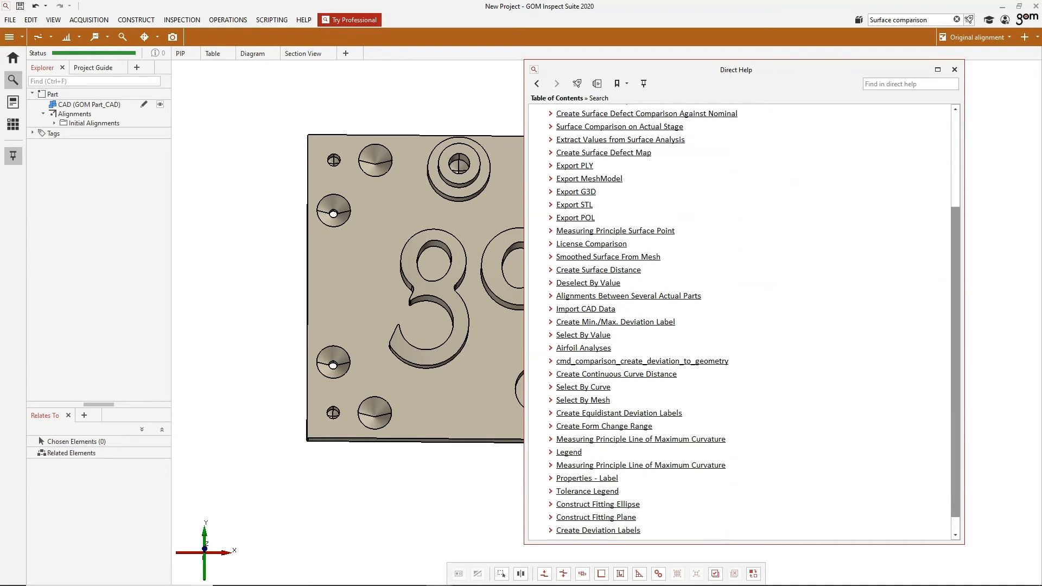
{"action": "scroll", "coordinate": [734, 326], "scroll_direction": "up", "scroll_amount": 5}
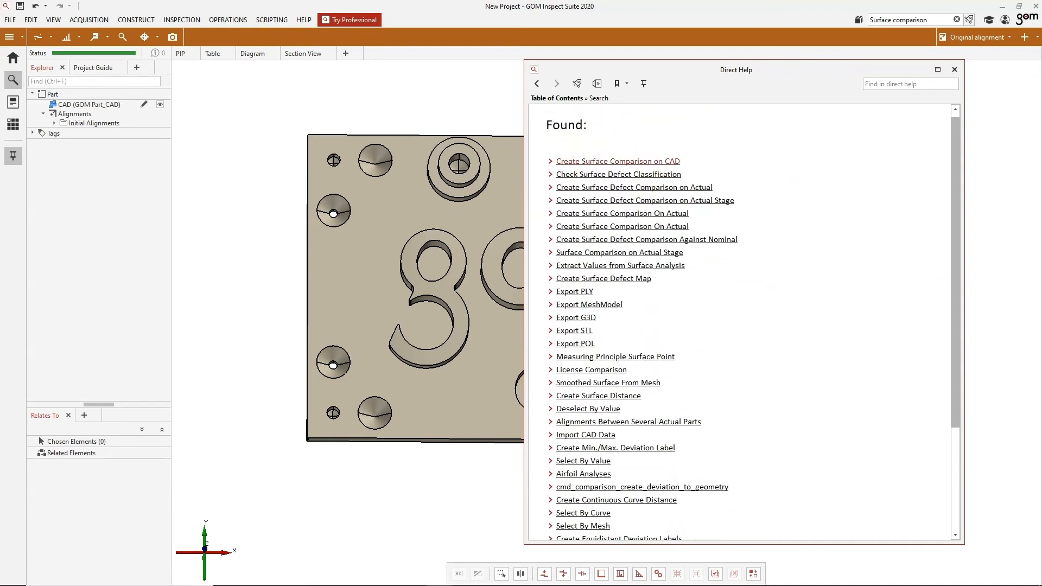
{"action": "left_click", "coordinate": [620, 161]}
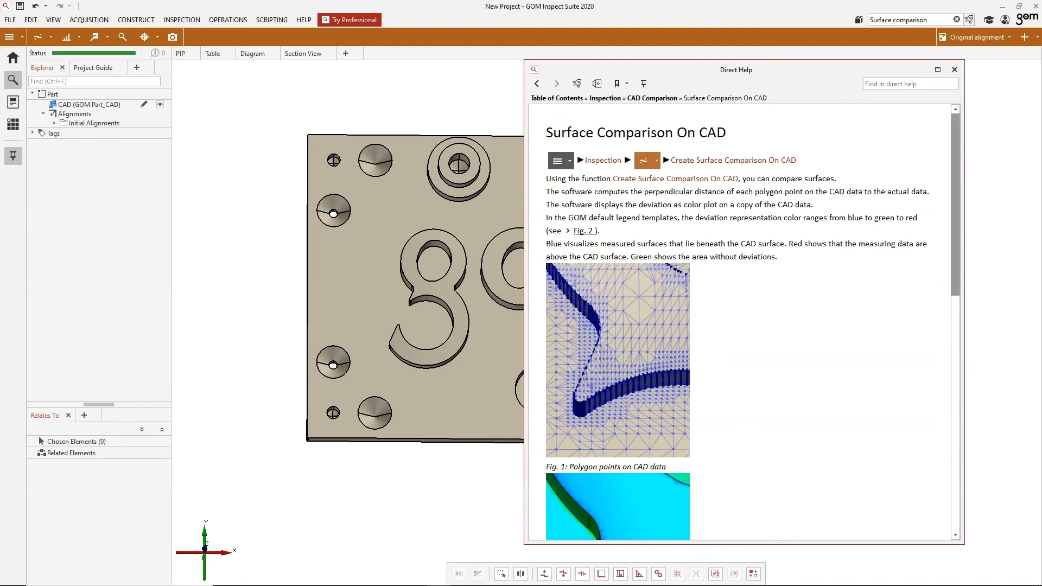
{"action": "scroll", "coordinate": [733, 326], "scroll_direction": "down", "scroll_amount": 3}
{"action": "scroll", "coordinate": [734, 326], "scroll_direction": "down", "scroll_amount": 3}
{"action": "scroll", "coordinate": [733, 326], "scroll_direction": "down", "scroll_amount": 4}
{"action": "scroll", "coordinate": [733, 326], "scroll_direction": "down", "scroll_amount": 2}
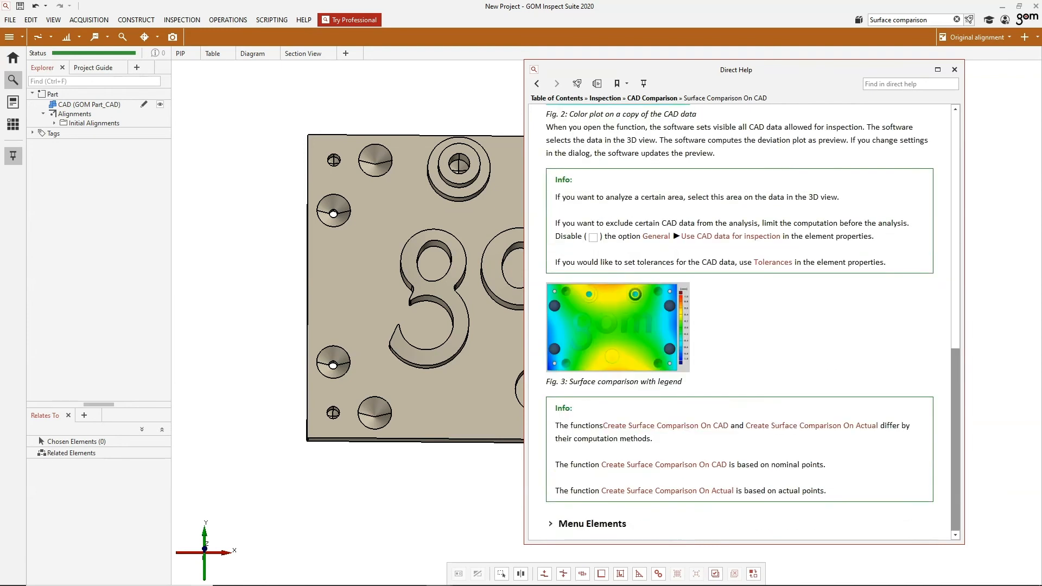
{"action": "left_click", "coordinate": [955, 69]}
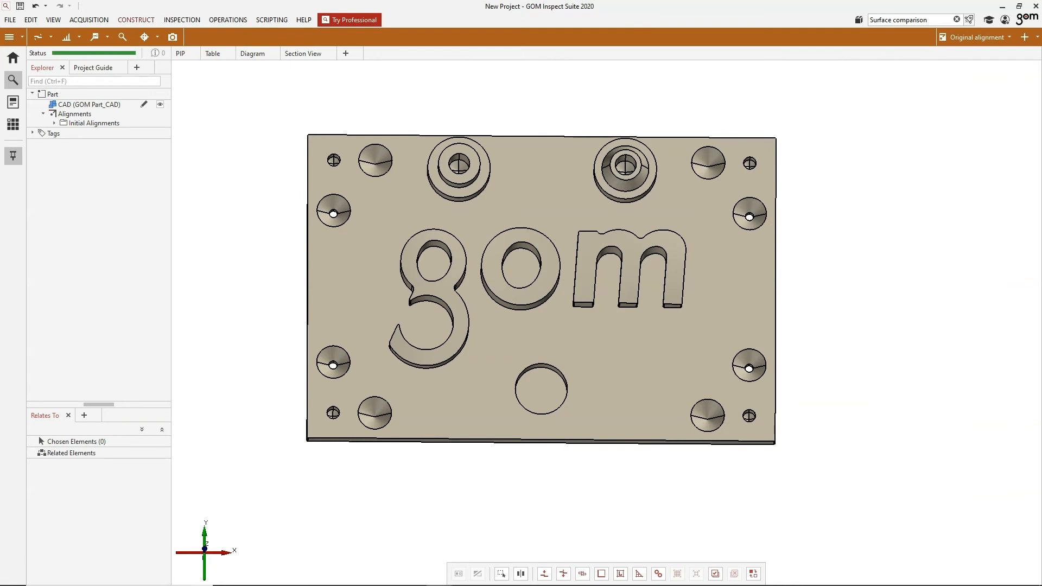
Start a 3-Point Circle construction and view its help page, expanding the Menu Elements section.
{"action": "left_click", "coordinate": [136, 19]}
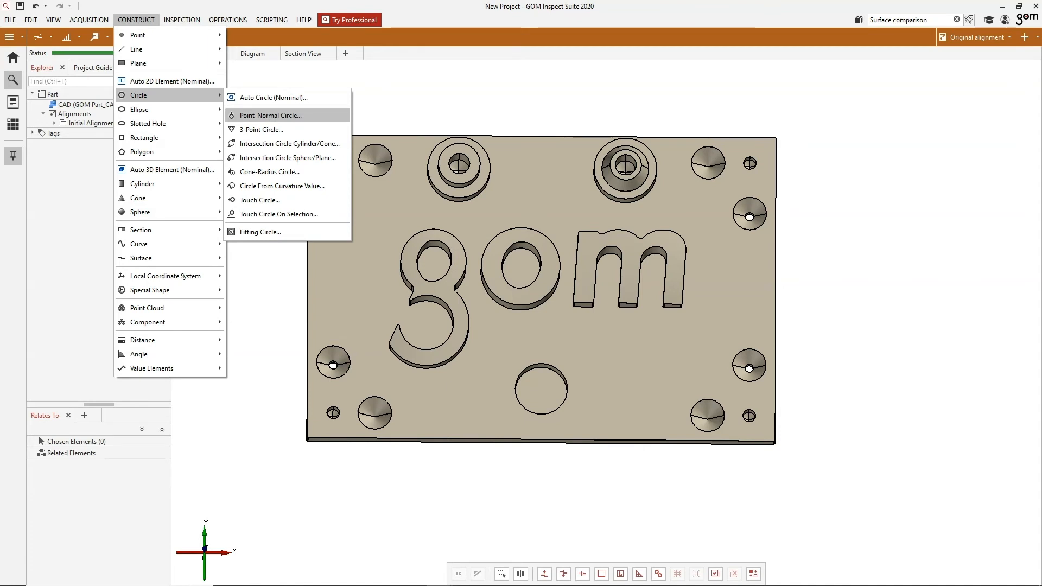
{"action": "left_click", "coordinate": [261, 129]}
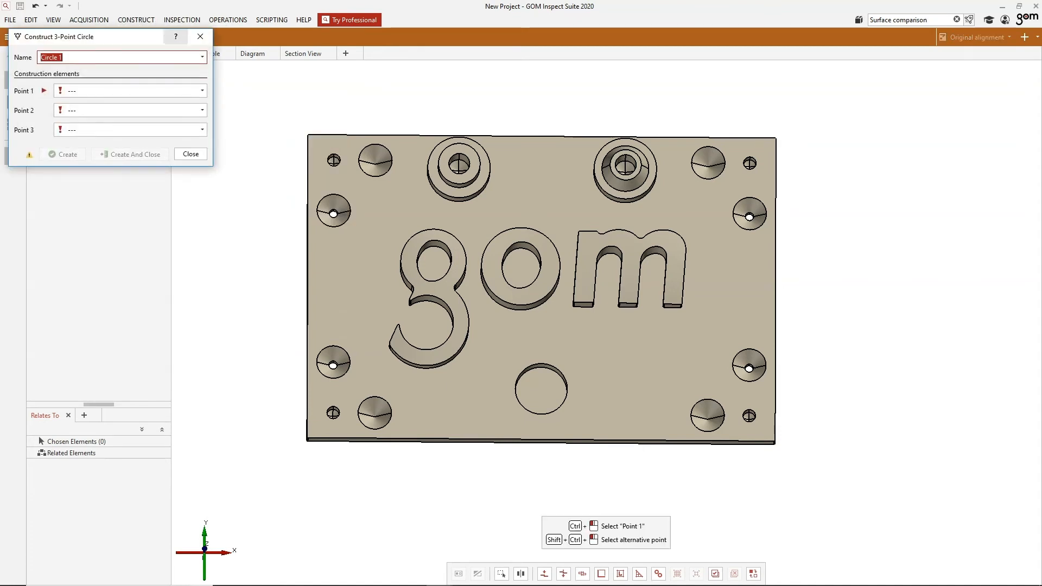
{"action": "left_click", "coordinate": [175, 36]}
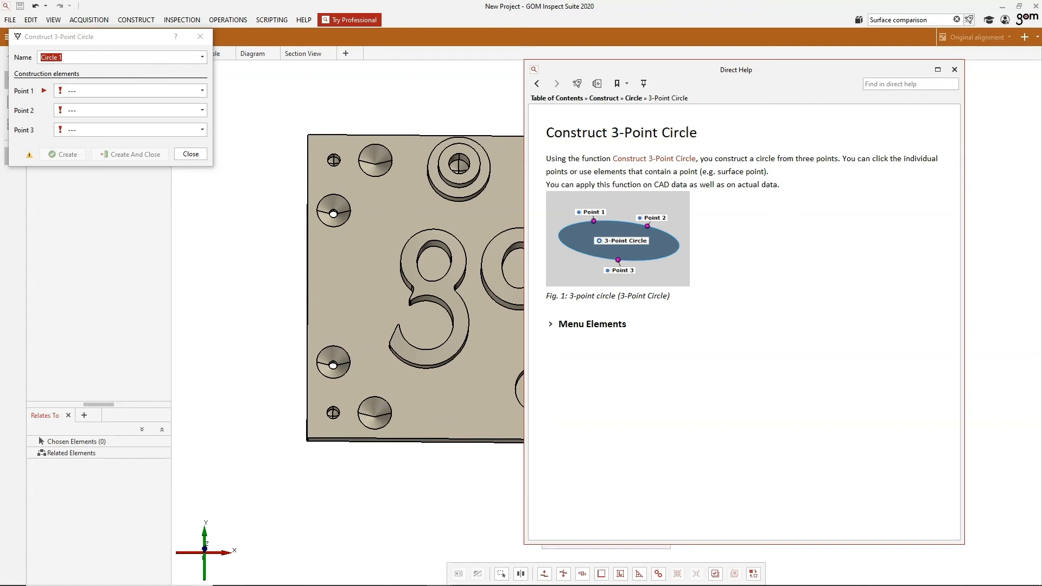
{"action": "left_click", "coordinate": [592, 324]}
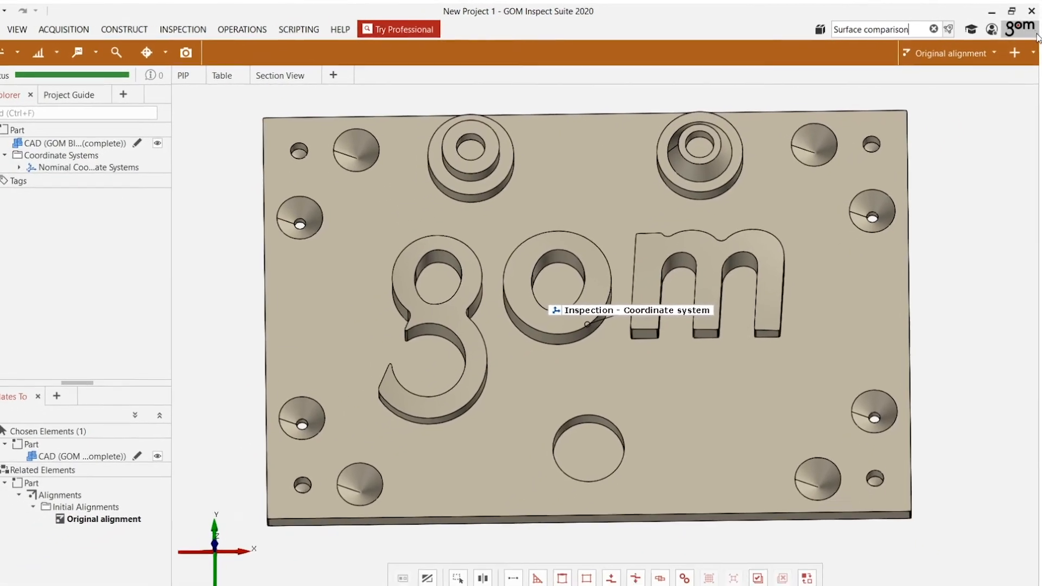
Clear the selection and switch to the Report workspace listing the A4, A3, Letter and A0 styles.
{"action": "key", "text": "Escape"}
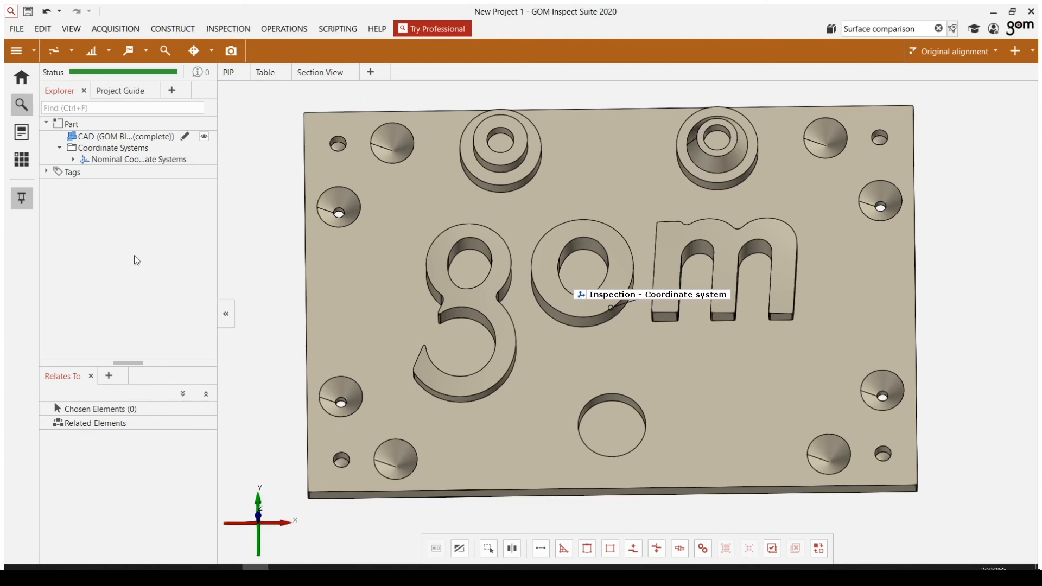
{"action": "mouse_move", "coordinate": [122, 251]}
{"action": "left_click", "coordinate": [21, 133]}
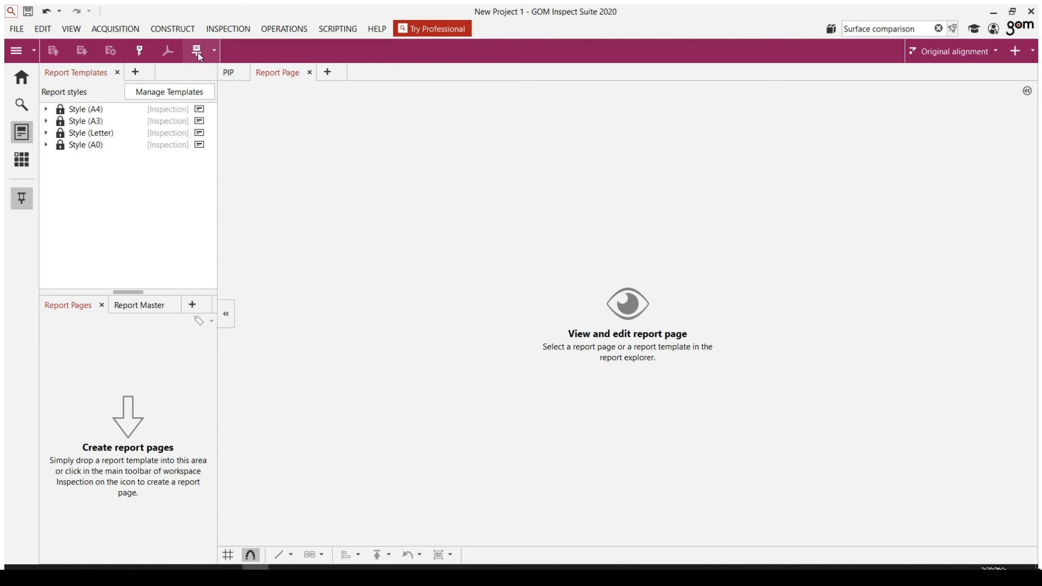
Expand the Style (A4) templates and preview a new Untitled 3D report page of the block.
{"action": "left_click", "coordinate": [46, 109]}
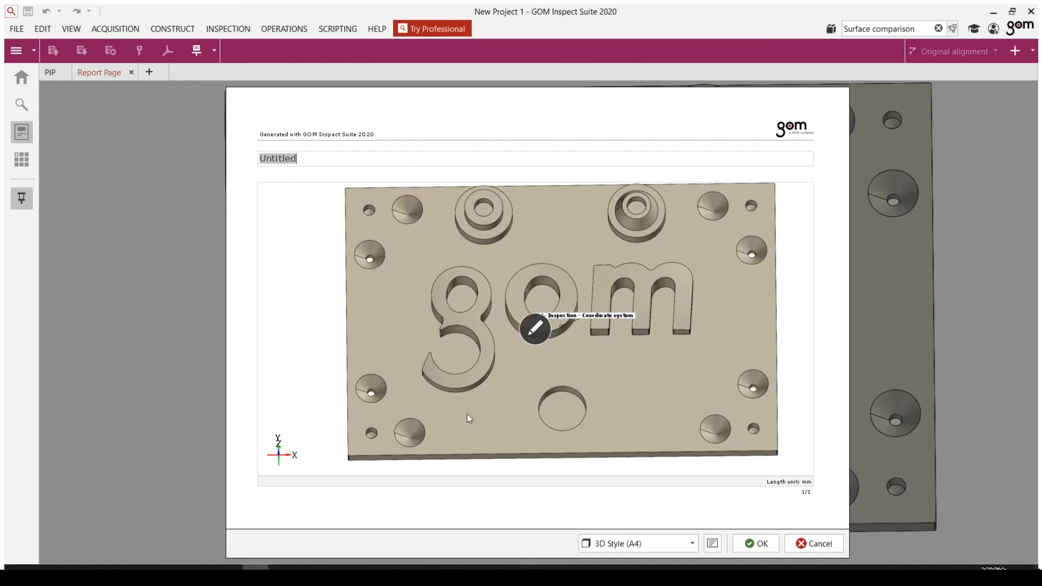
Confirm the Untitled 3D report page, deselect its 3D image and return to the Inspection workspace.
{"action": "left_click", "coordinate": [757, 543]}
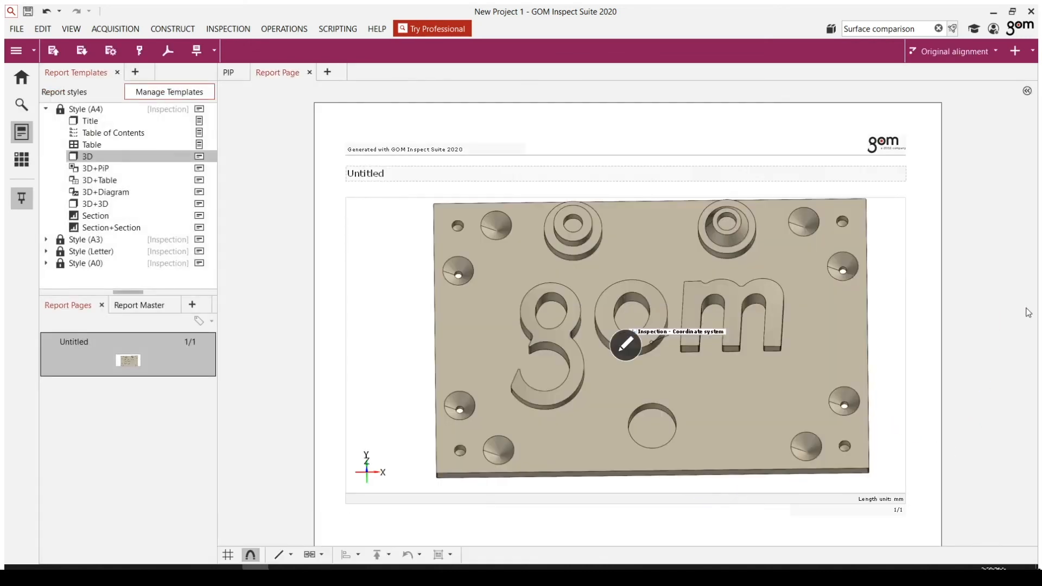
{"action": "left_click", "coordinate": [1032, 315]}
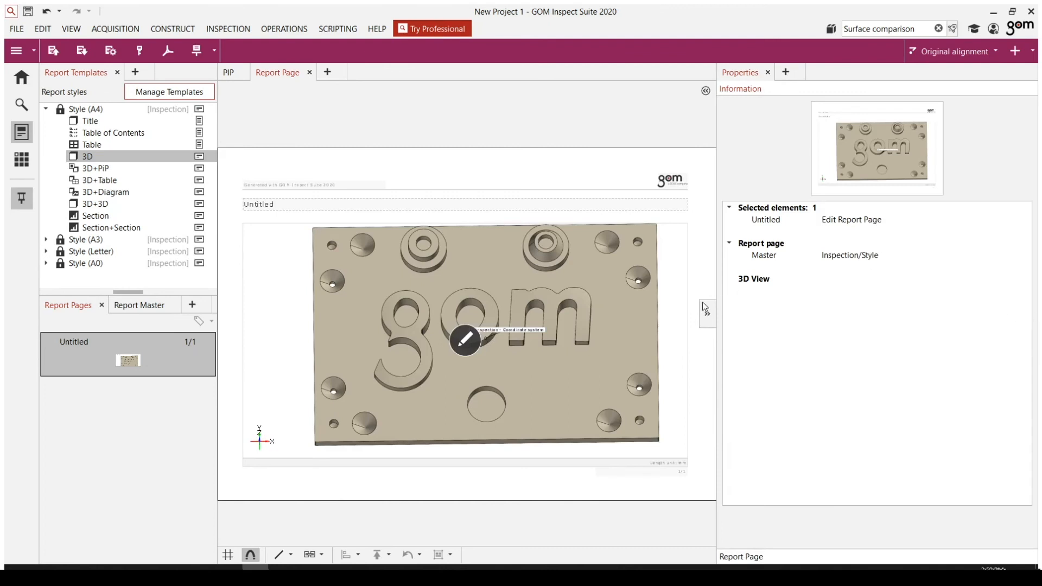
{"action": "left_click", "coordinate": [730, 322]}
{"action": "left_click", "coordinate": [285, 348]}
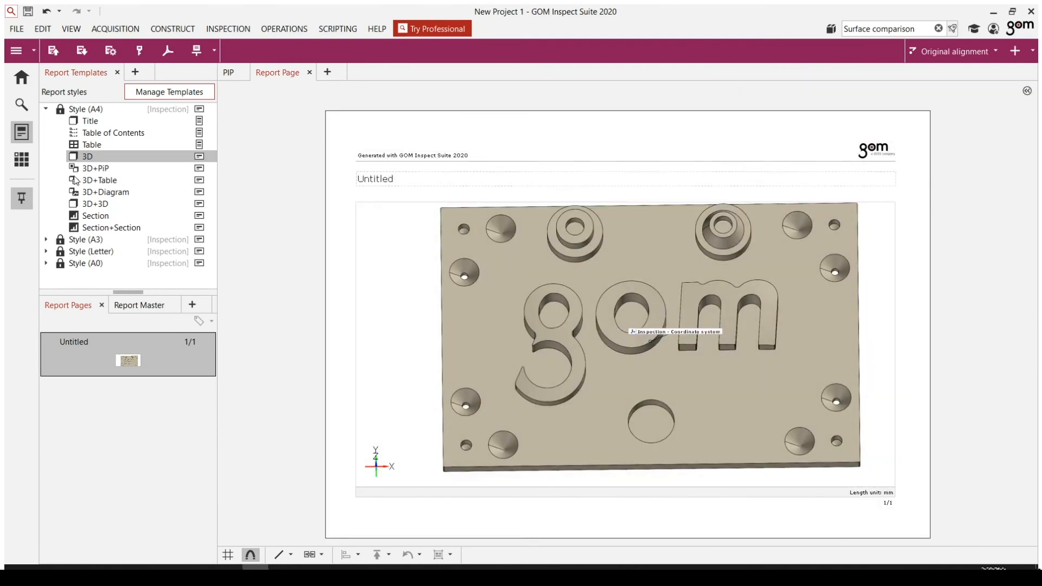
{"action": "left_click", "coordinate": [23, 160]}
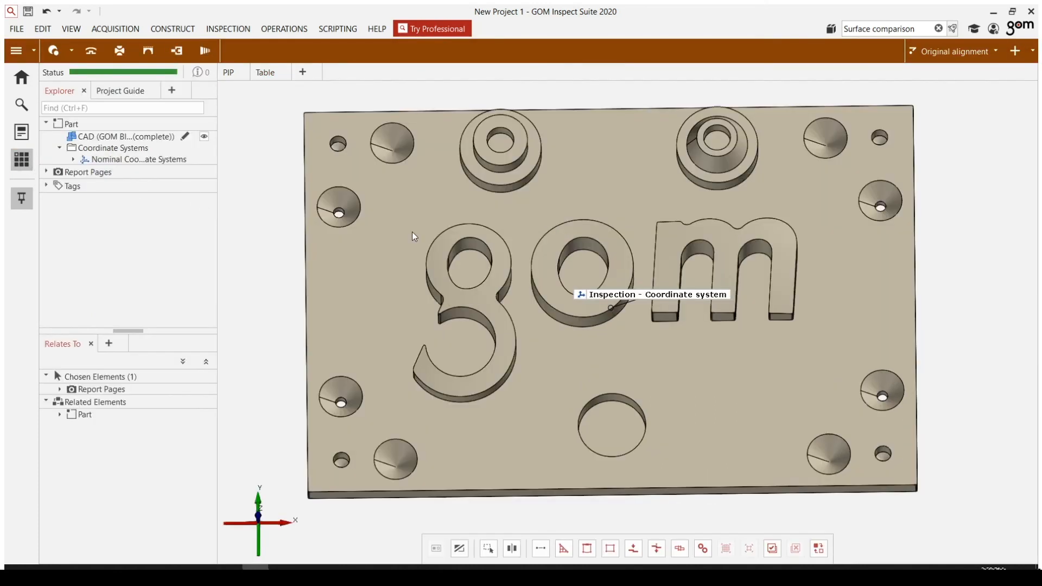